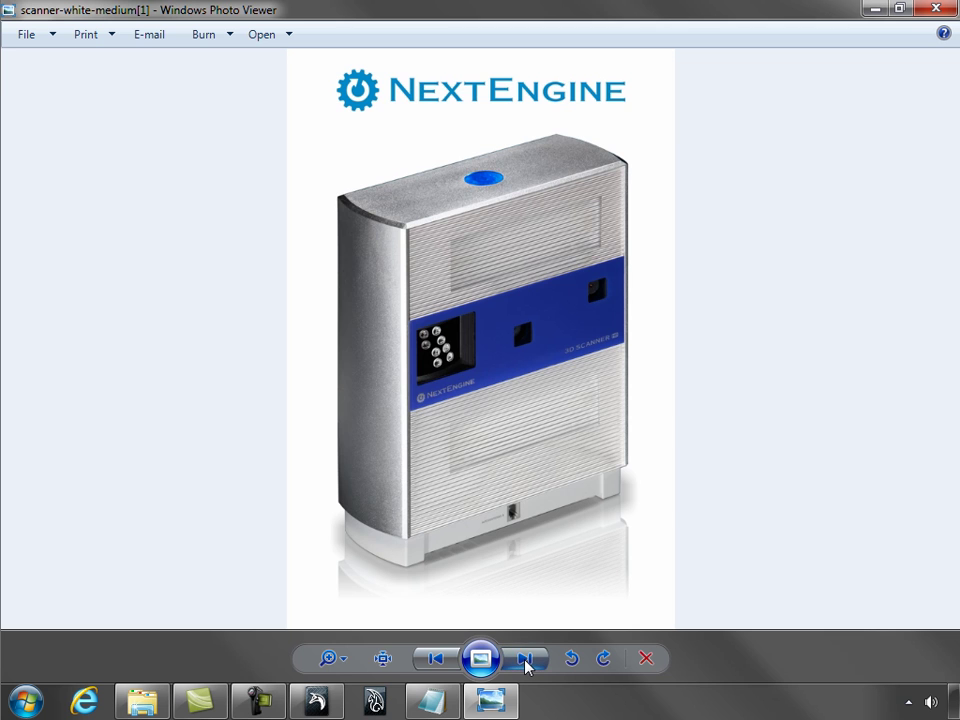
Step: Examine the two raw face scan meshes beside the retopologized head, highlighting both scan halves and viewing the models from several angles
left_click(525, 659)
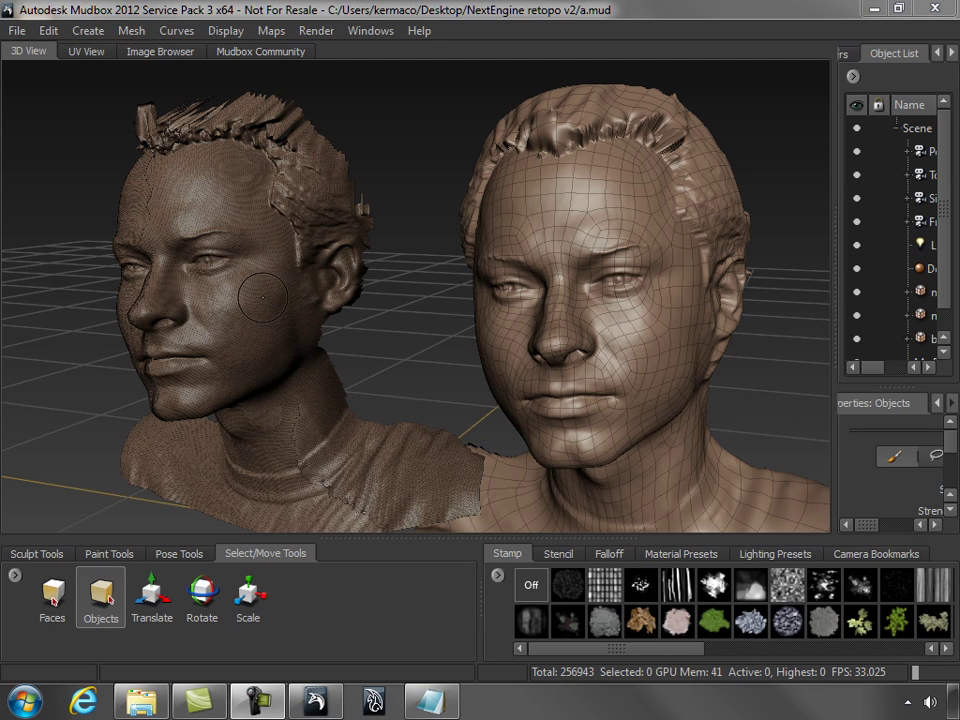
left_click(263, 299)
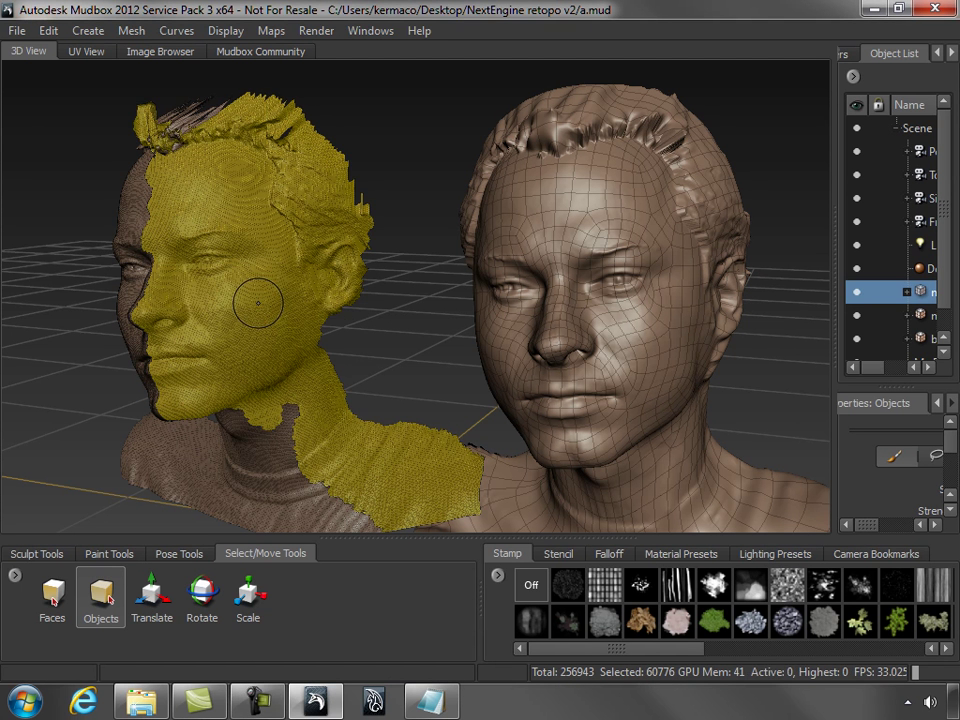
left_click(130, 213, "shift")
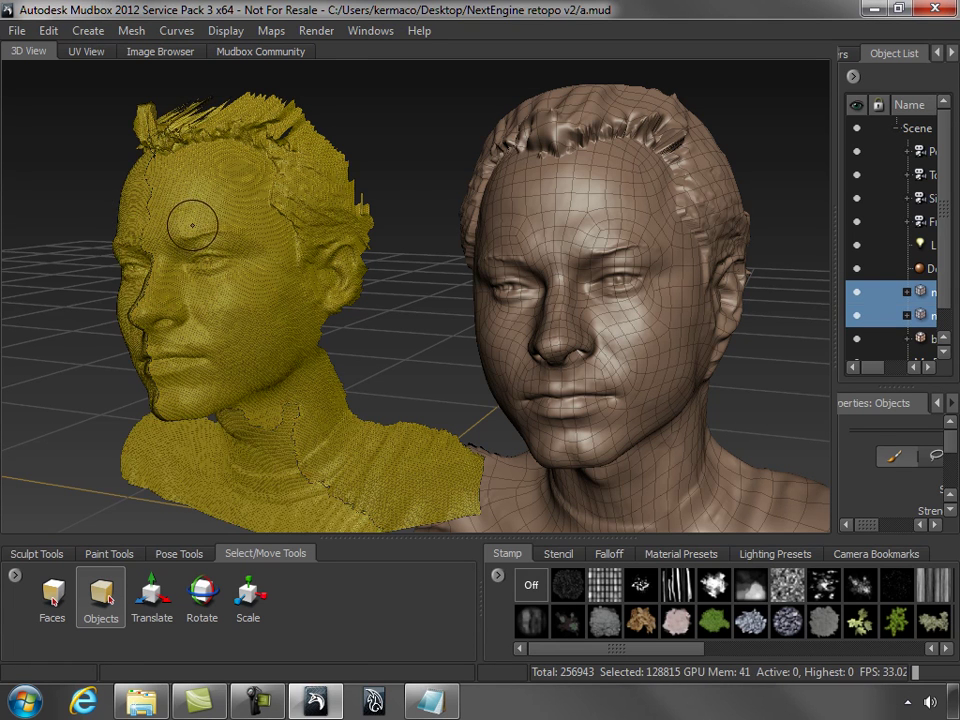
key("d")
left_click_drag(403, 324, 471, 354, "alt")
right_click_drag(644, 359, 707, 375, "alt")
middle_click_drag(617, 360, 584, 322, "alt")
right_click_drag(748, 354, 668, 343, "alt")
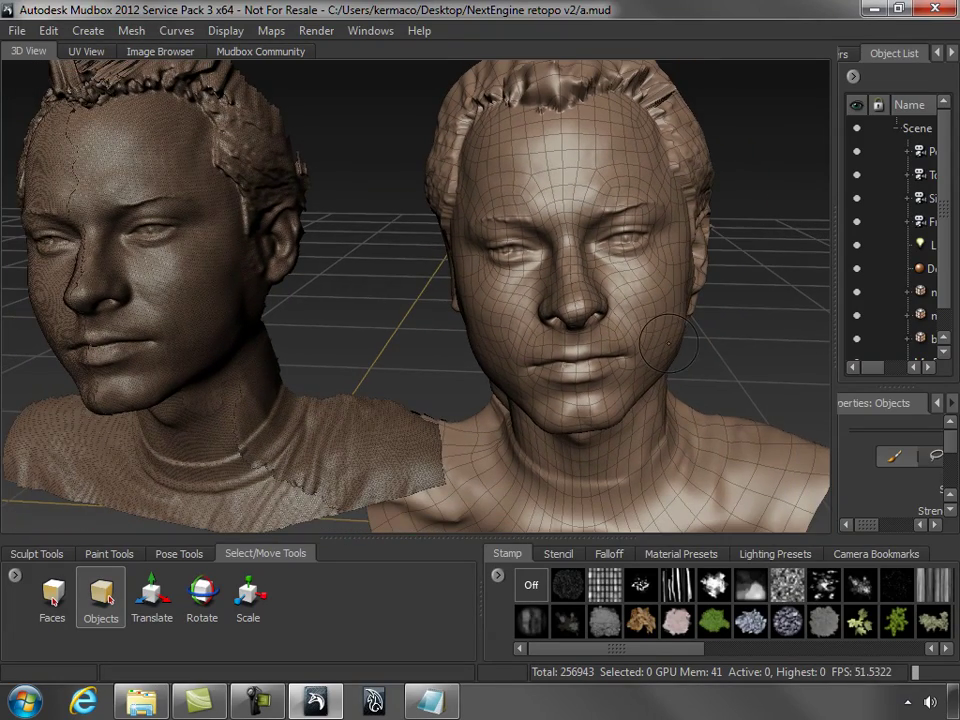
left_click_drag(744, 373, 684, 354, "alt")
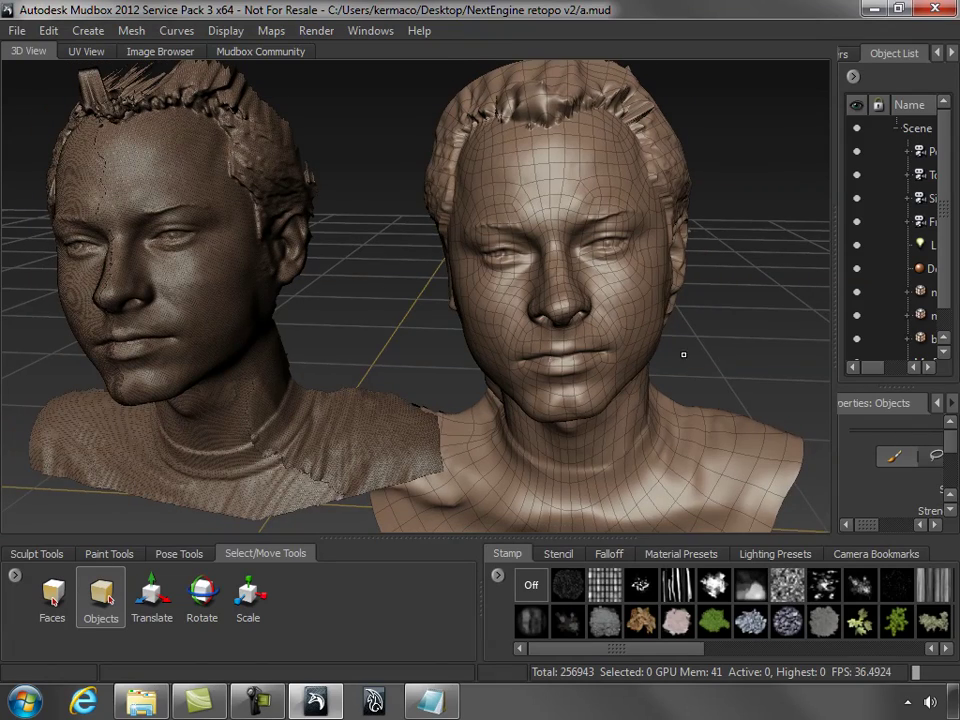
left_click_drag(352, 328, 328, 329, "alt")
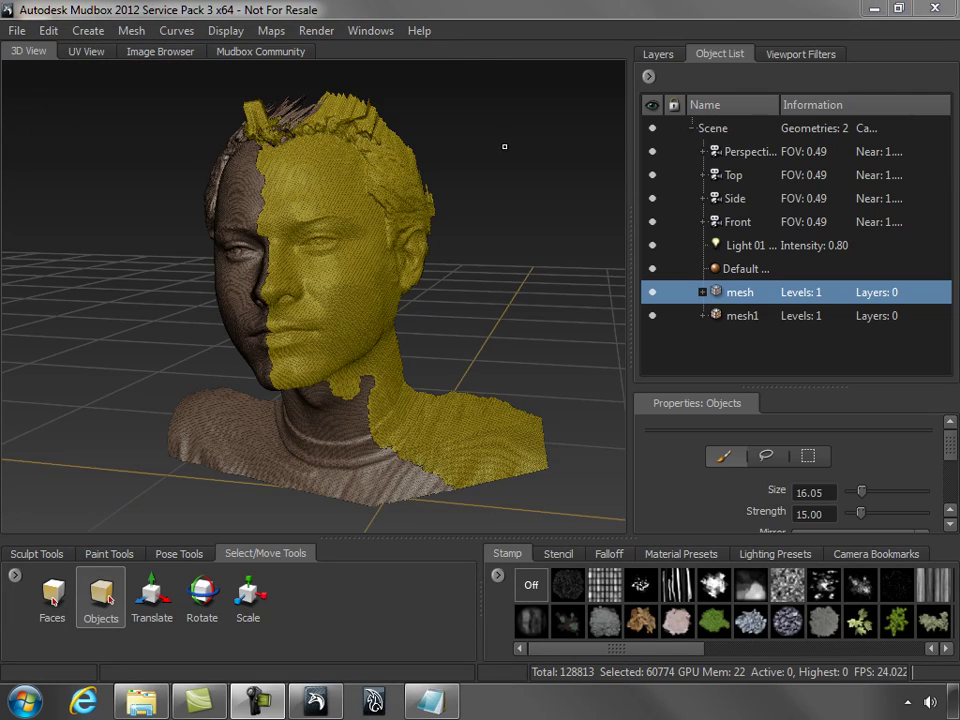
Step: Highlight both scan halves together, inspect how they fit from the front, and clear the selection
mouse_move(504, 146)
left_mouse_down("alt")
mouse_move(490, 150)
mouse_move(506, 156)
left_mouse_up("alt")
left_click(245, 188, "shift")
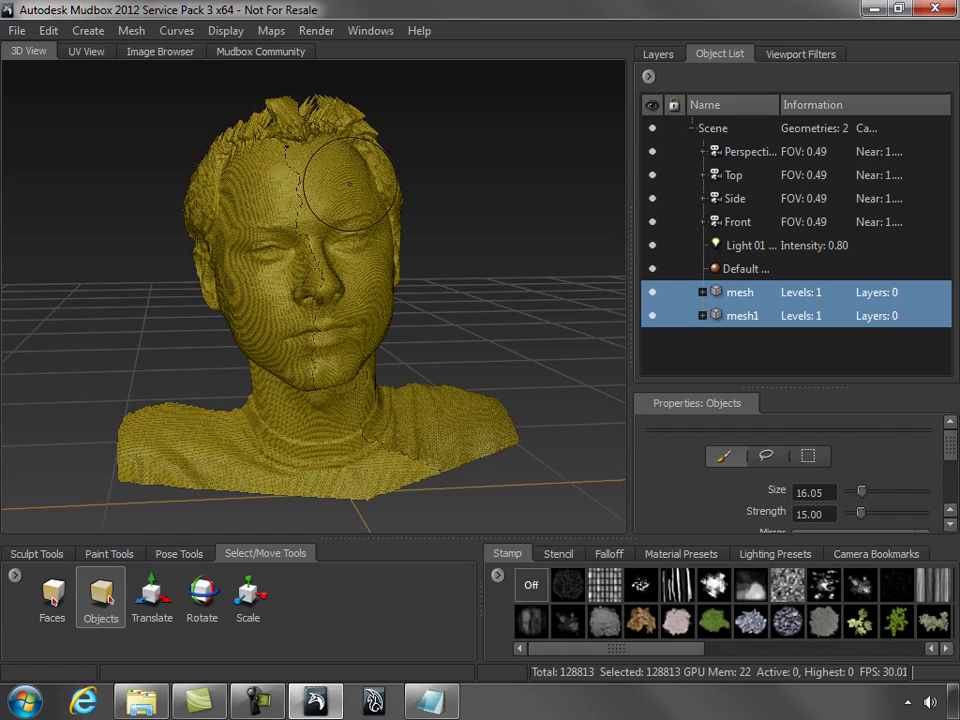
mouse_move(493, 199)
left_mouse_down("alt")
mouse_move(501, 174)
mouse_move(527, 181)
left_mouse_up("alt")
left_click(508, 184)
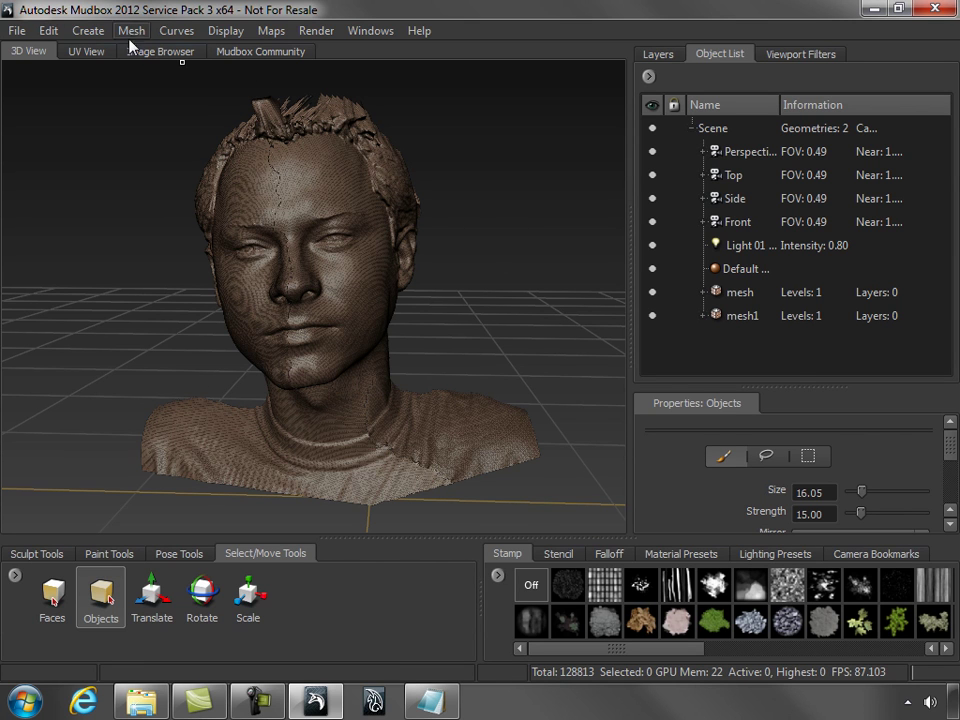
Step: Add a Basic Head mesh to the scene with the scans
left_click(86, 34)
mouse_move(94, 50)
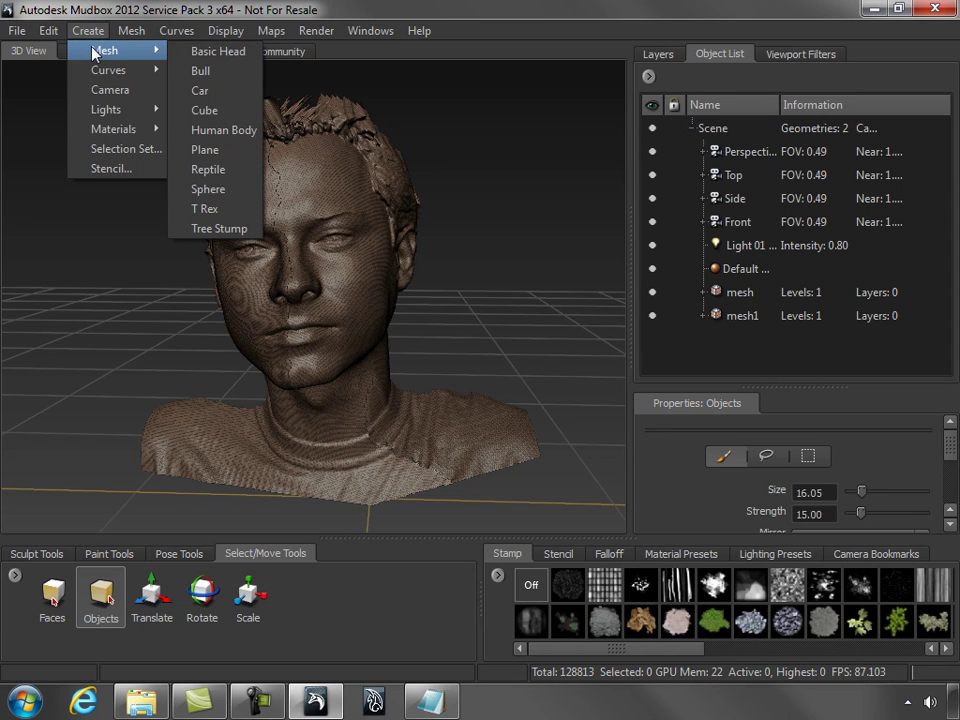
left_click(237, 55)
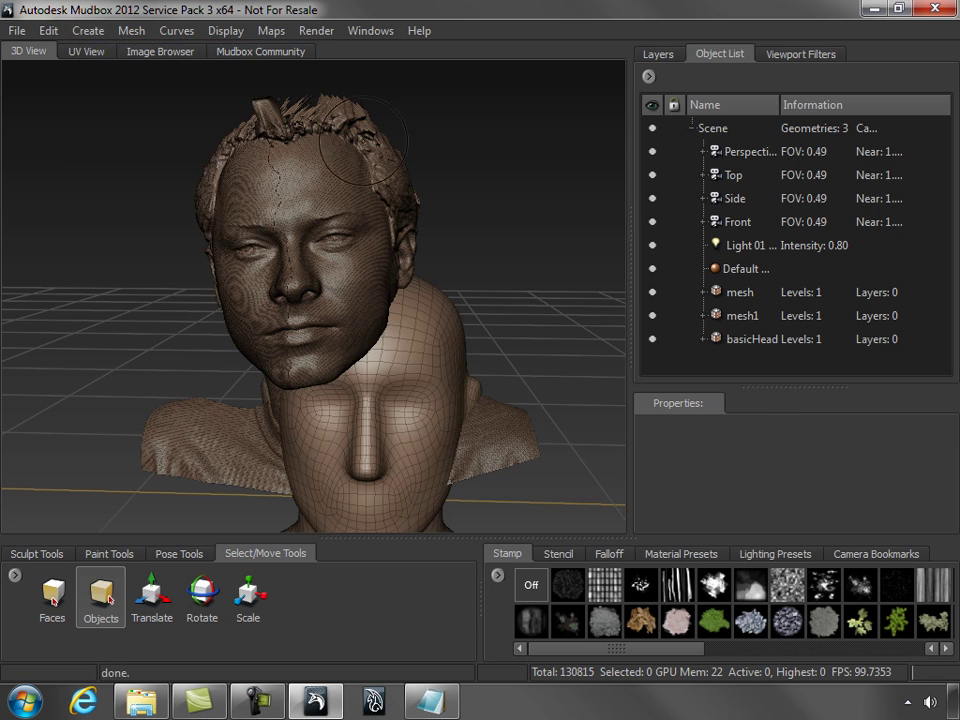
Step: Move the basic head up and sideways over the scanned face, to about -22.1 in X and 68.8 in Y
right_click_drag(546, 293, 473, 287, "alt")
middle_click_drag(473, 287, 471, 236, "alt")
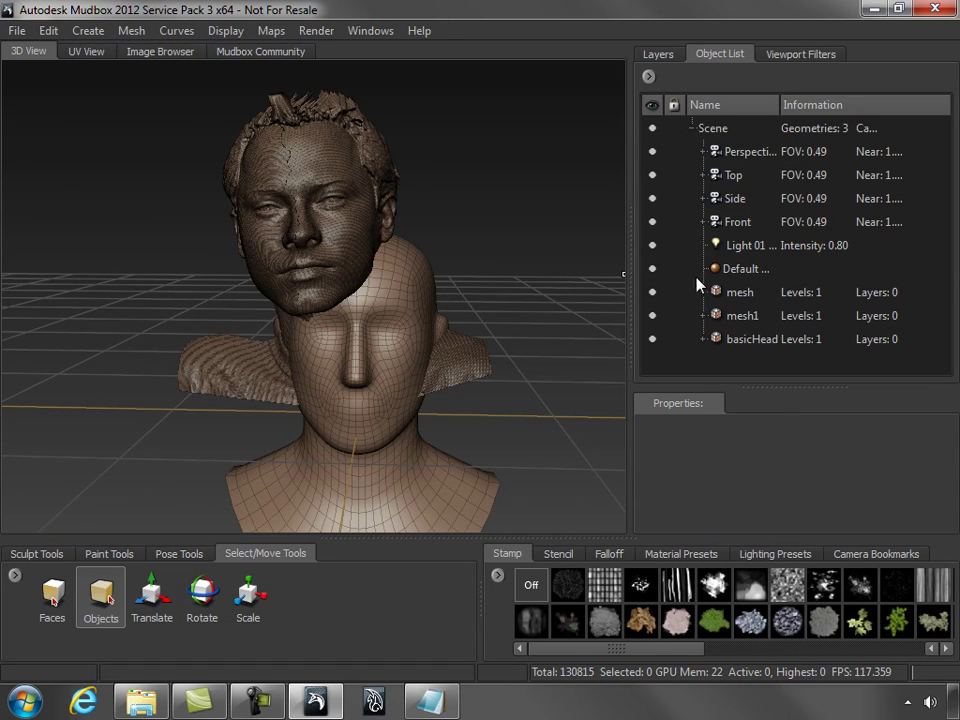
left_click(753, 340)
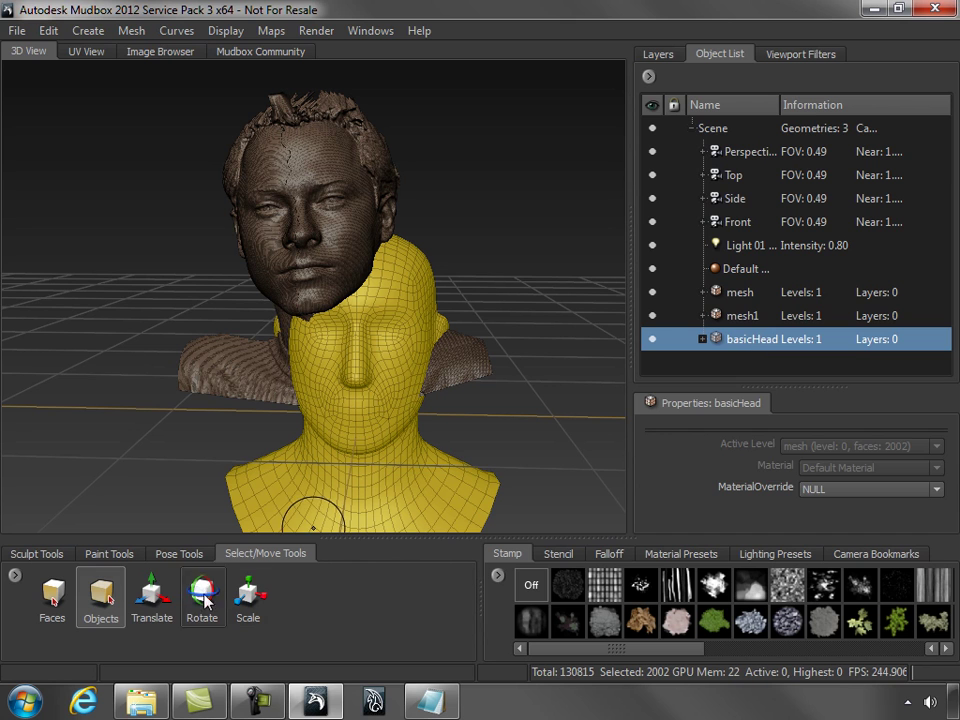
left_click(152, 595)
left_click_drag(359, 372, 360, 239)
left_click_drag(408, 284, 366, 283)
Step: Rotate the basic head about its Z axis to about 353.5 degrees to match the tilt of the scan
mouse_move(506, 274)
left_mouse_down("alt")
mouse_move(400, 268)
mouse_move(500, 262)
left_mouse_up("alt")
left_click(202, 592)
left_click_drag(400, 290, 486, 297, "alt")
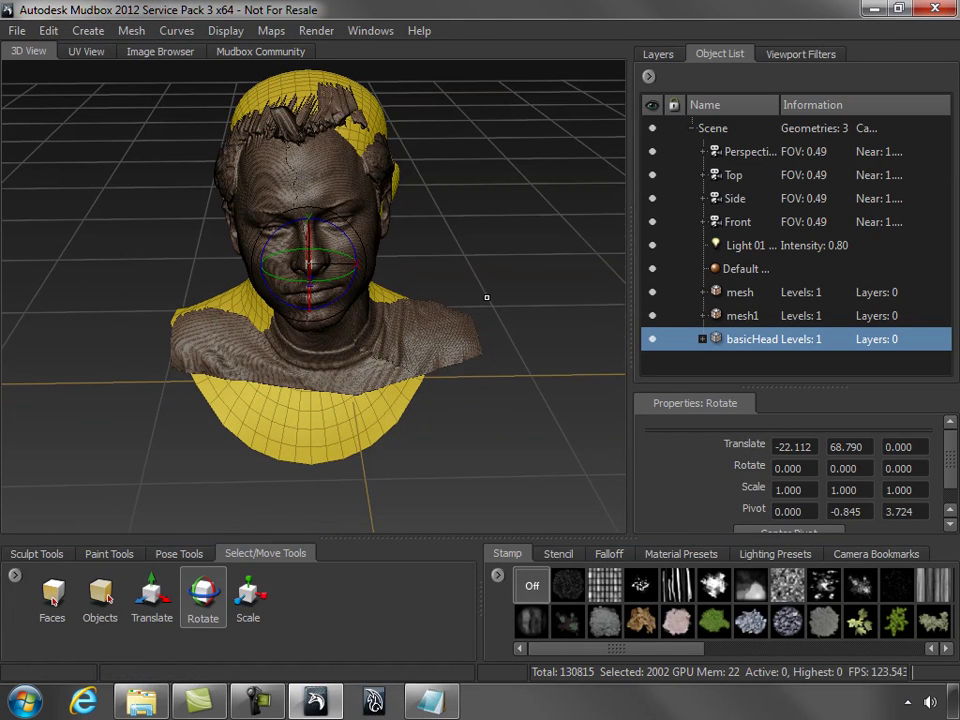
left_click_drag(353, 249, 334, 225)
Step: Bring the basic head forward to about 19.3 in Z and adjust it to about -20.9 in X and 67.0 in Y
left_click_drag(498, 214, 166, 523, "alt")
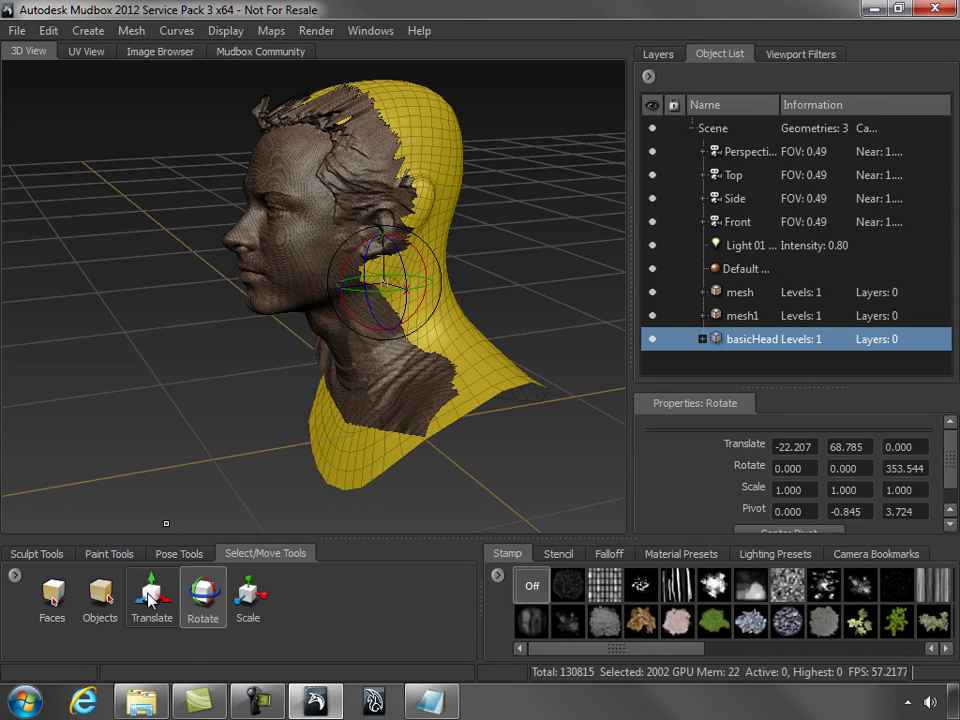
left_click(150, 597)
left_click_drag(342, 288, 398, 332)
right_click_drag(398, 325, 527, 381, "alt")
middle_click_drag(534, 385, 518, 464, "alt")
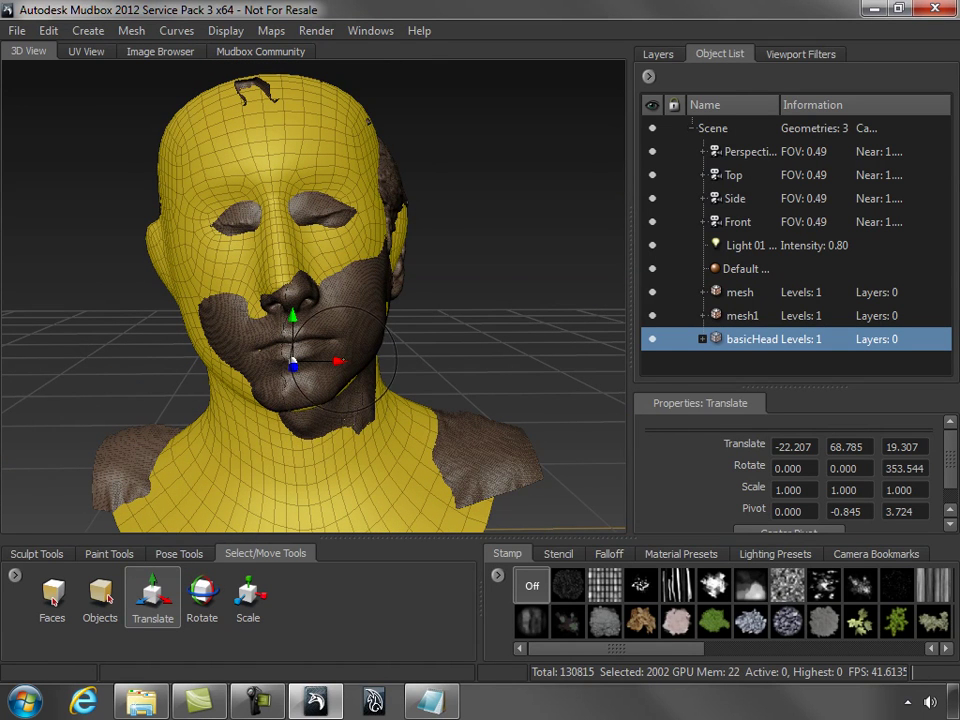
left_click_drag(343, 360, 348, 361)
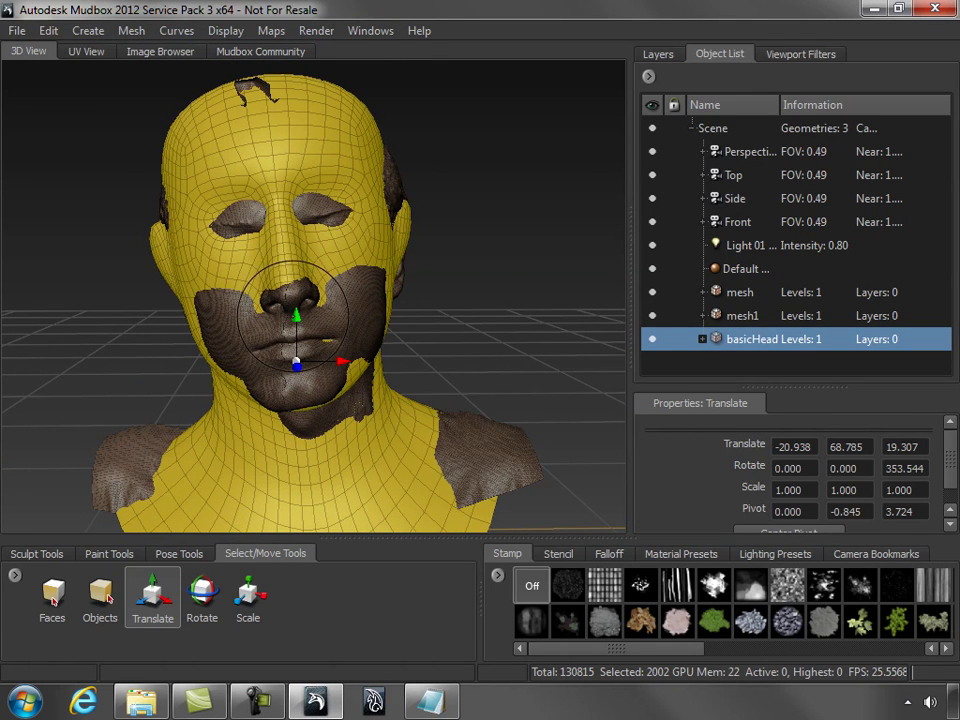
left_click_drag(296, 316, 296, 322)
Step: Tilt the basic head to about 0.15 degrees around X and lower it to about 65.2 in Y
left_click_drag(384, 345, 229, 384, "alt")
left_click(197, 591)
left_click_drag(328, 421, 472, 425, "alt")
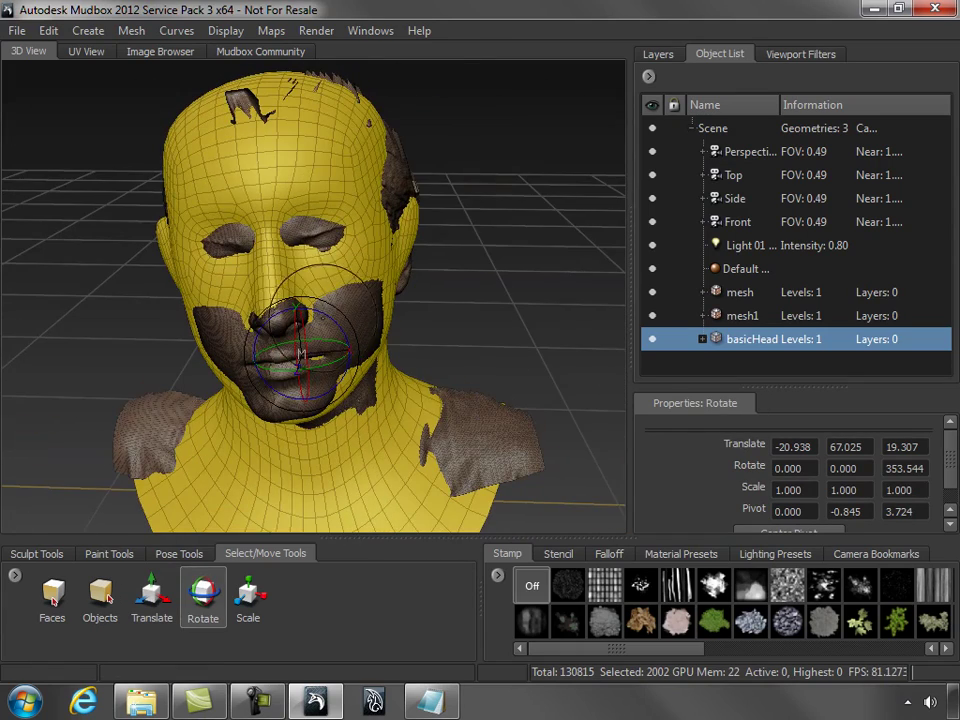
mouse_move(297, 334)
left_mouse_down()
mouse_move(298, 347)
mouse_move(298, 335)
left_mouse_up()
left_click_drag(476, 302, 192, 474, "alt")
left_click(151, 594)
mouse_move(352, 321)
left_mouse_down()
mouse_move(402, 262)
mouse_move(435, 291)
left_mouse_up()
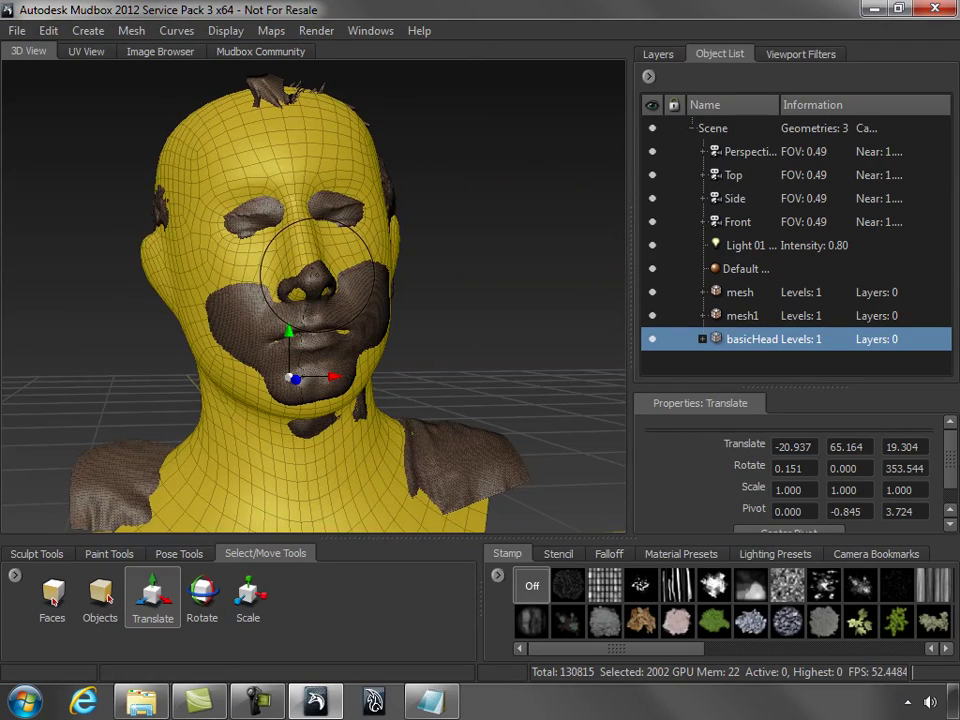
Step: Try to pull the nose surface toward the scan with the Grab tool, and undo the stroke
left_click(45, 553)
left_click(147, 597)
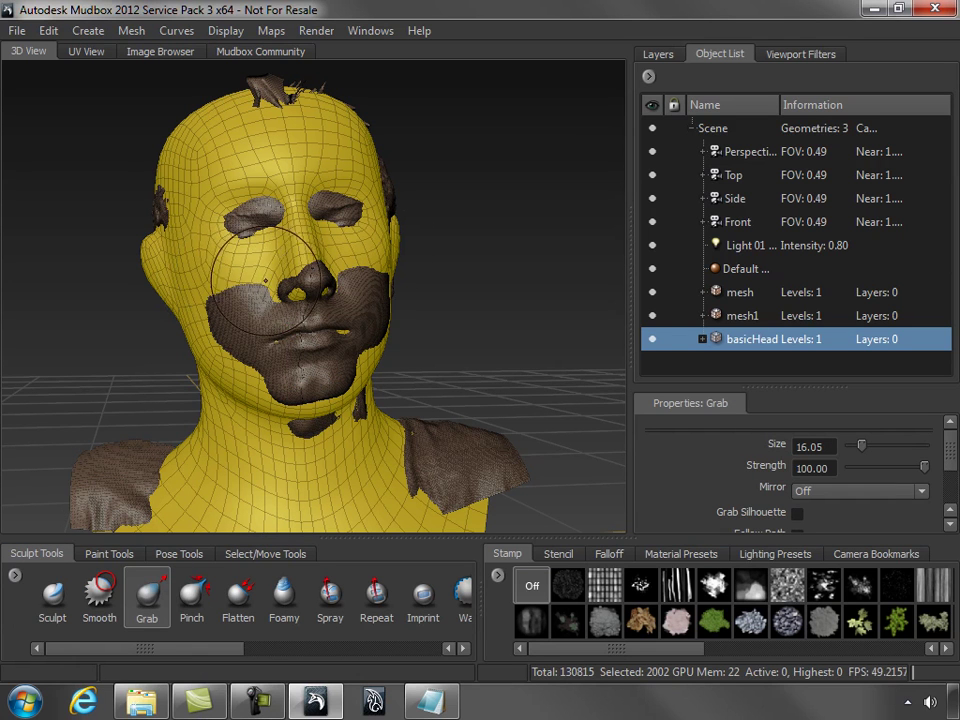
left_click_drag(311, 279, 321, 277)
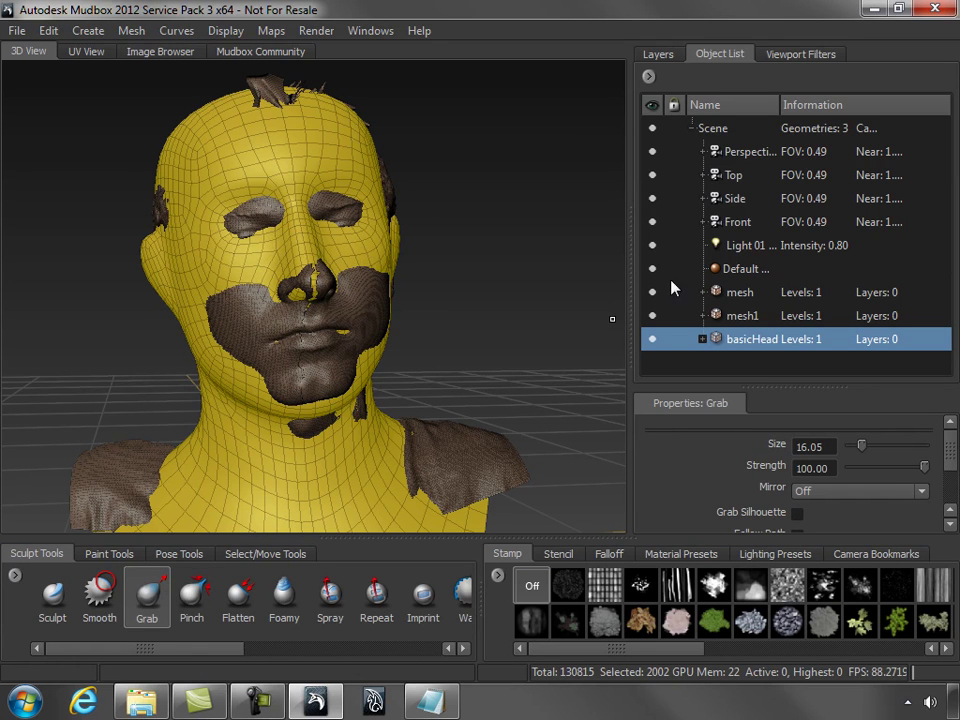
key("ctrl+z")
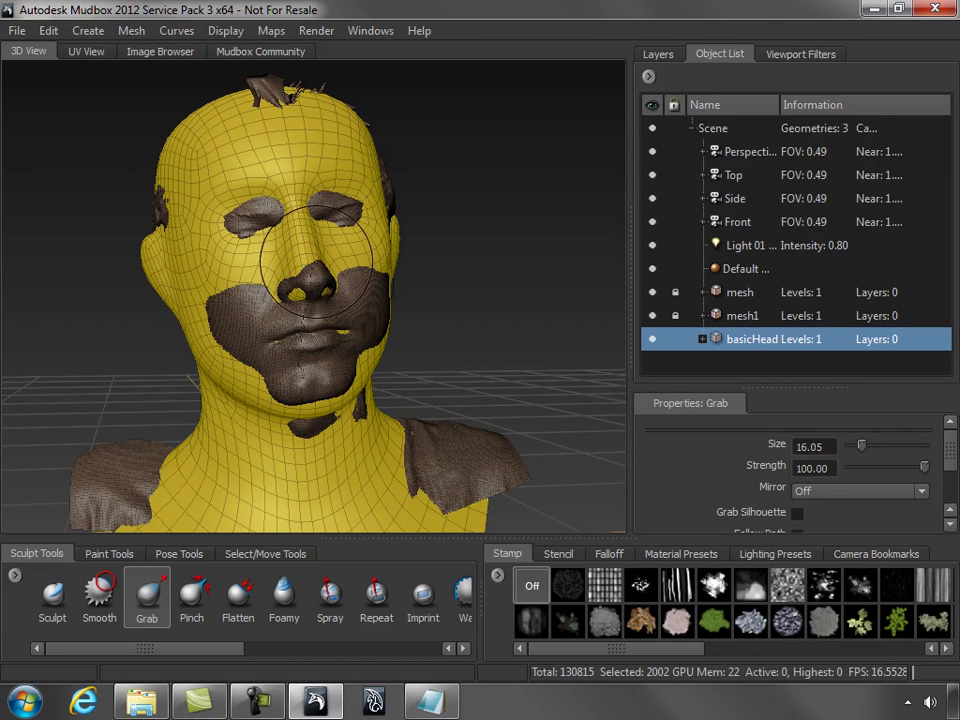
Step: Pull the basic head's chin toward the scan surface with the Grab tool, checking the fit from the front and side
left_click_drag(317, 280, 205, 320, "alt")
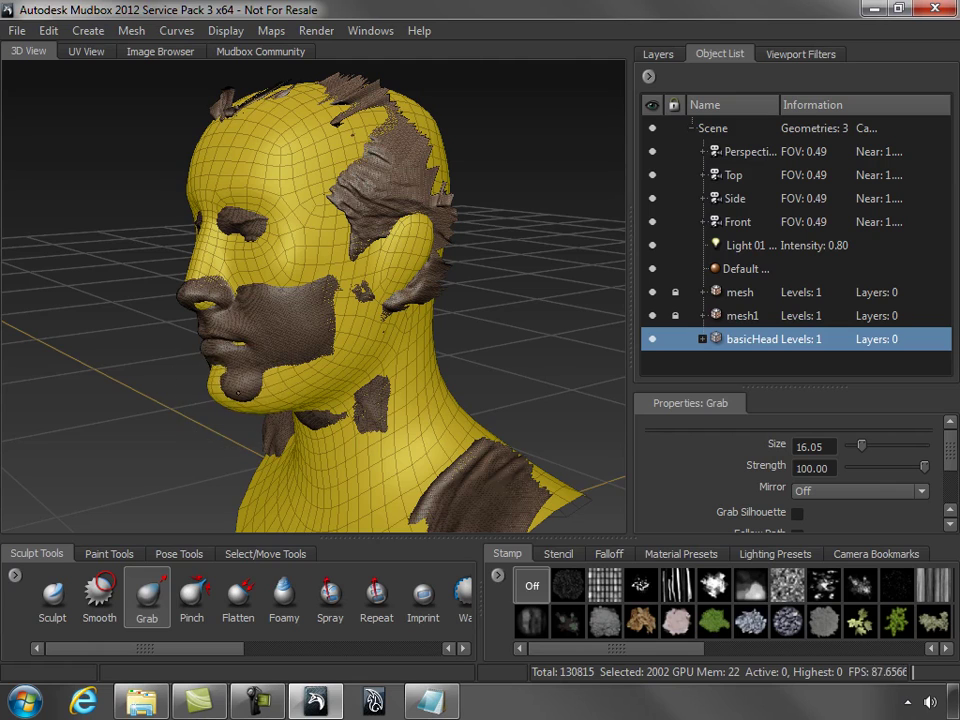
mouse_move(208, 265)
left_mouse_down("alt")
mouse_move(338, 376)
mouse_move(330, 362)
left_mouse_up("alt")
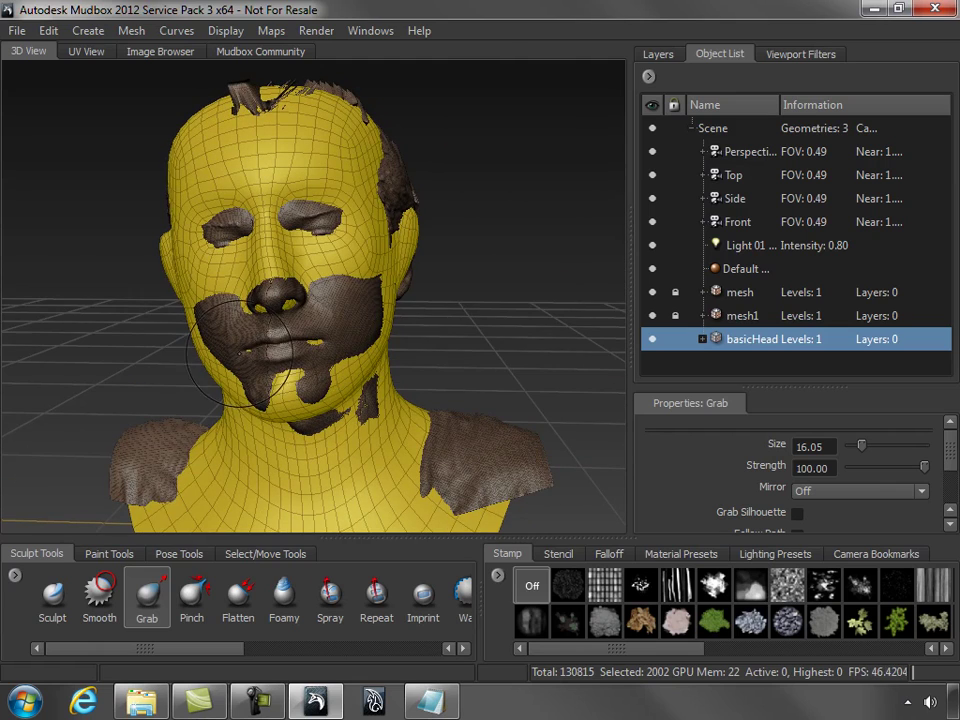
left_click_drag(251, 352, 378, 328, "alt")
left_click_drag(516, 270, 391, 289, "alt")
left_click_drag(500, 313, 424, 298, "alt")
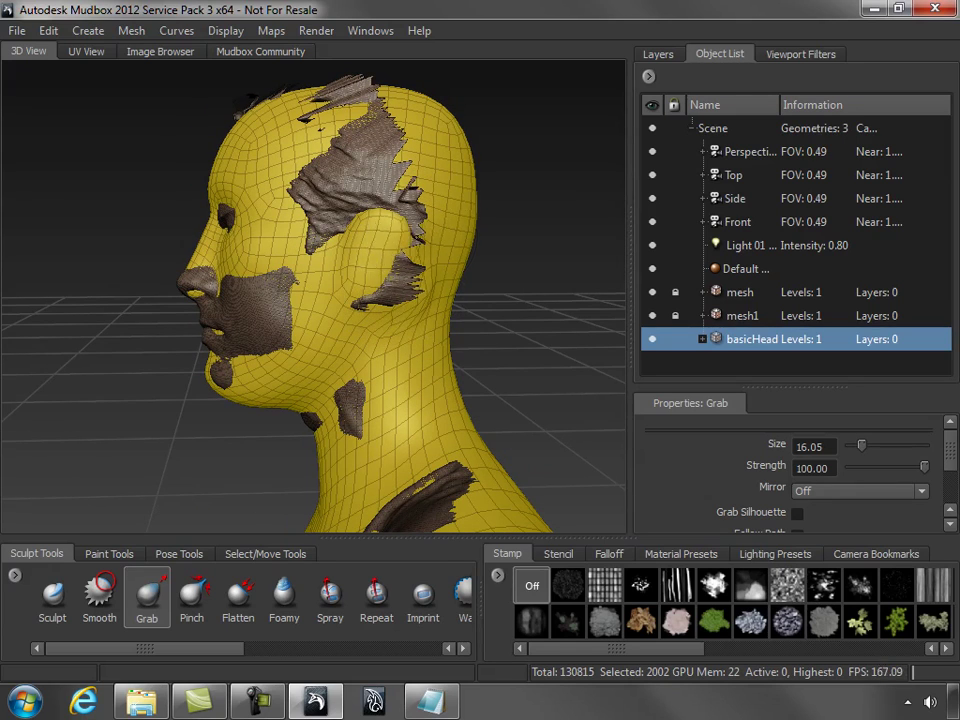
key("shift")
mouse_move(420, 315)
left_mouse_down("alt")
mouse_move(259, 322)
mouse_move(248, 310)
mouse_move(245, 319)
left_mouse_up("alt")
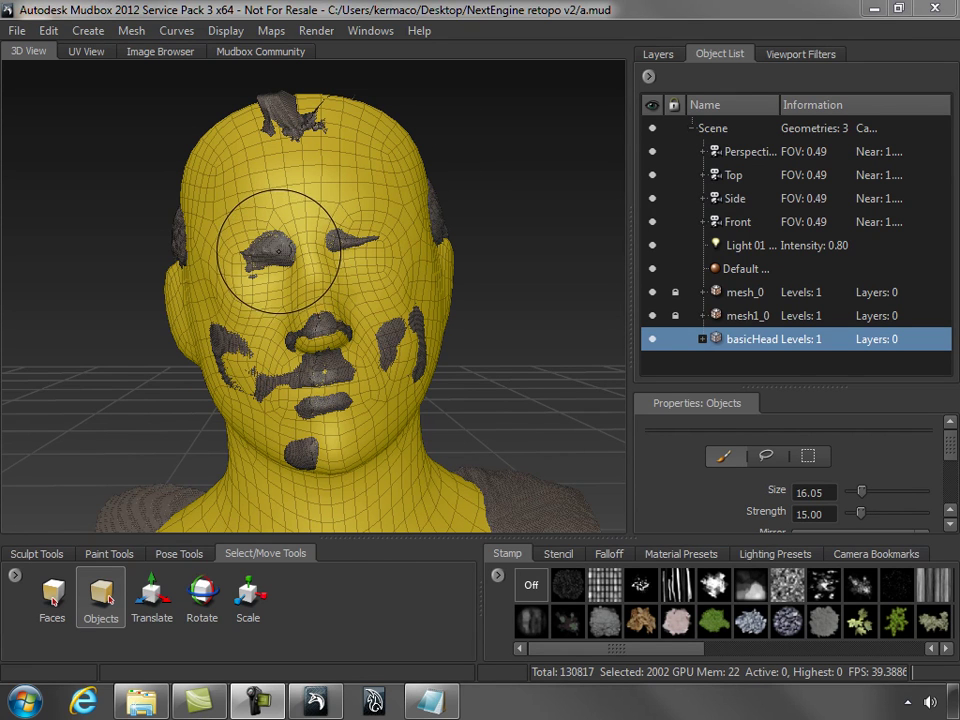
Step: Inspect the UV layout of the basic head and return to the 3D model
left_click(90, 53)
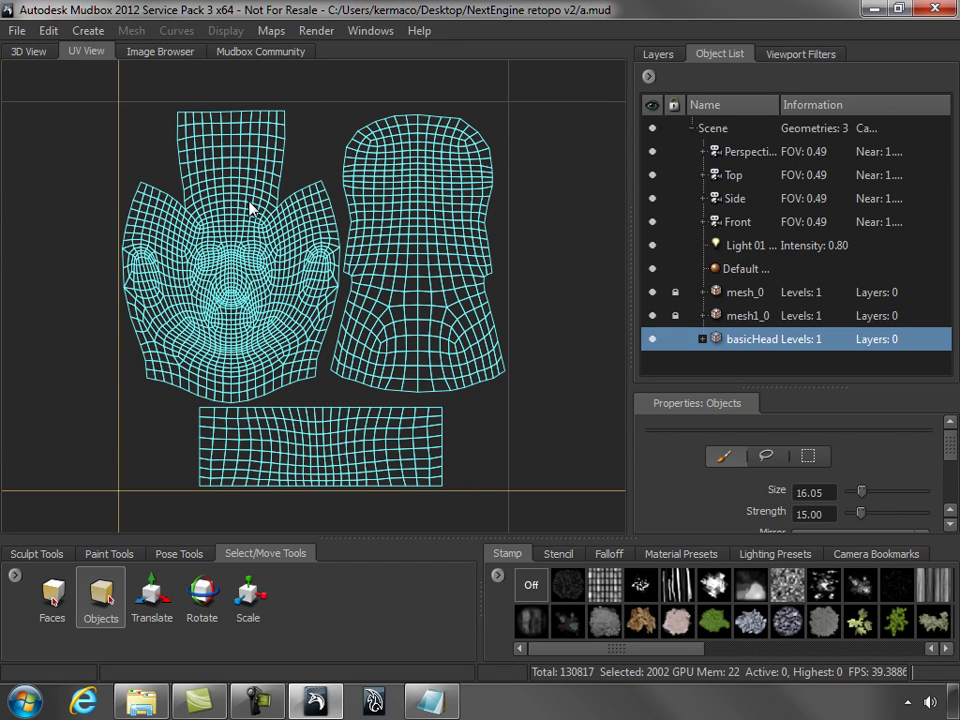
left_click(30, 52)
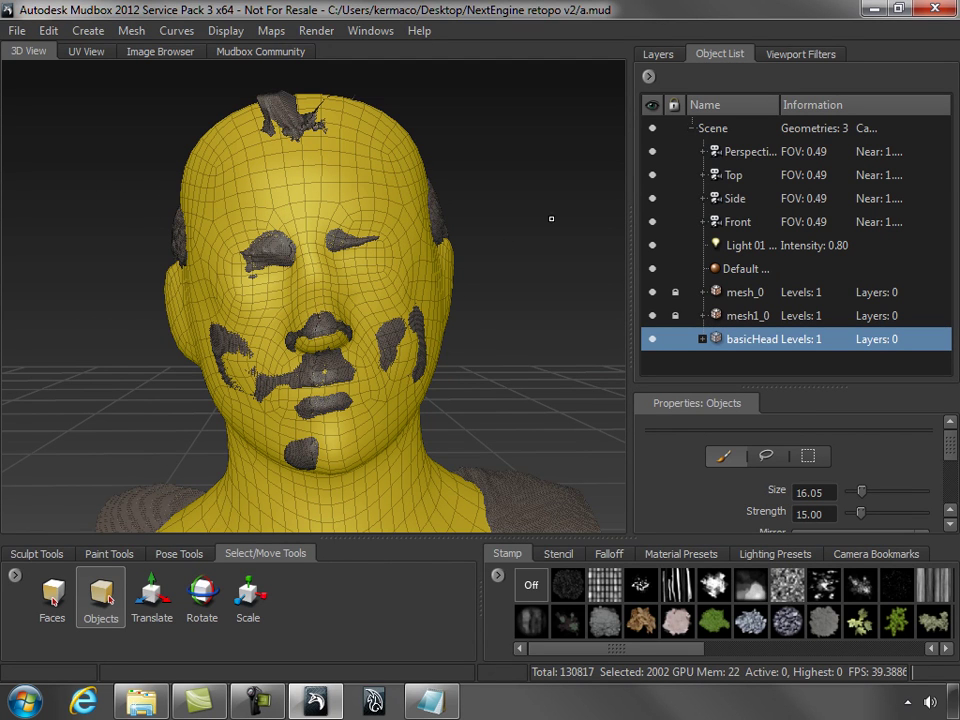
Step: Start a new texture map extraction operation, enlarge its dialog, and choose Displacement Map as the map to generate
left_click(272, 30)
mouse_move(285, 53)
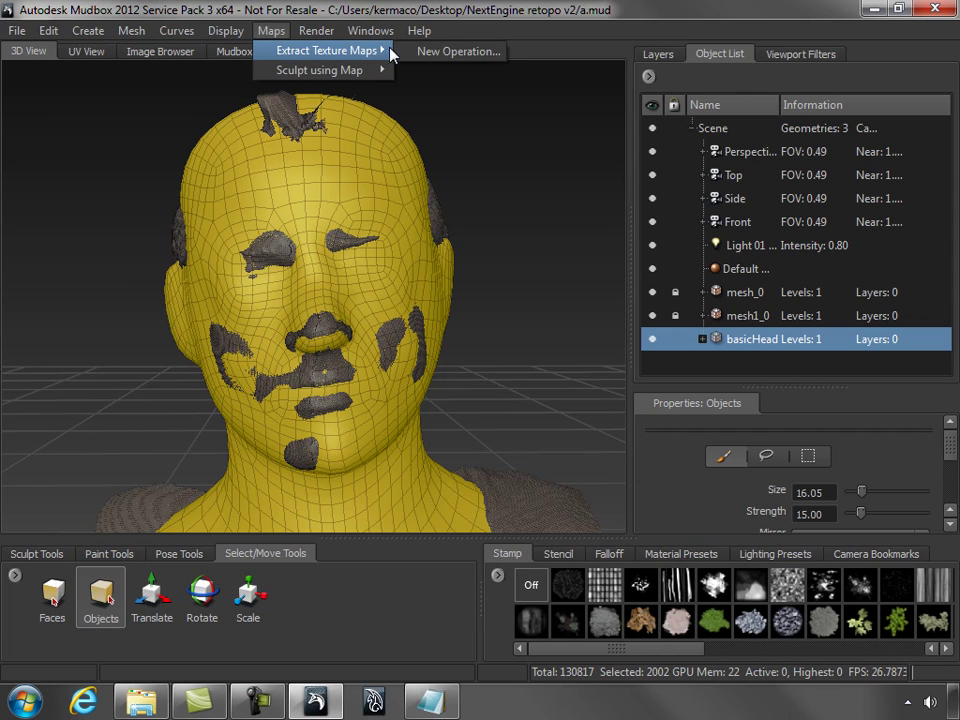
left_click(452, 51)
left_click_drag(556, 191, 734, 29)
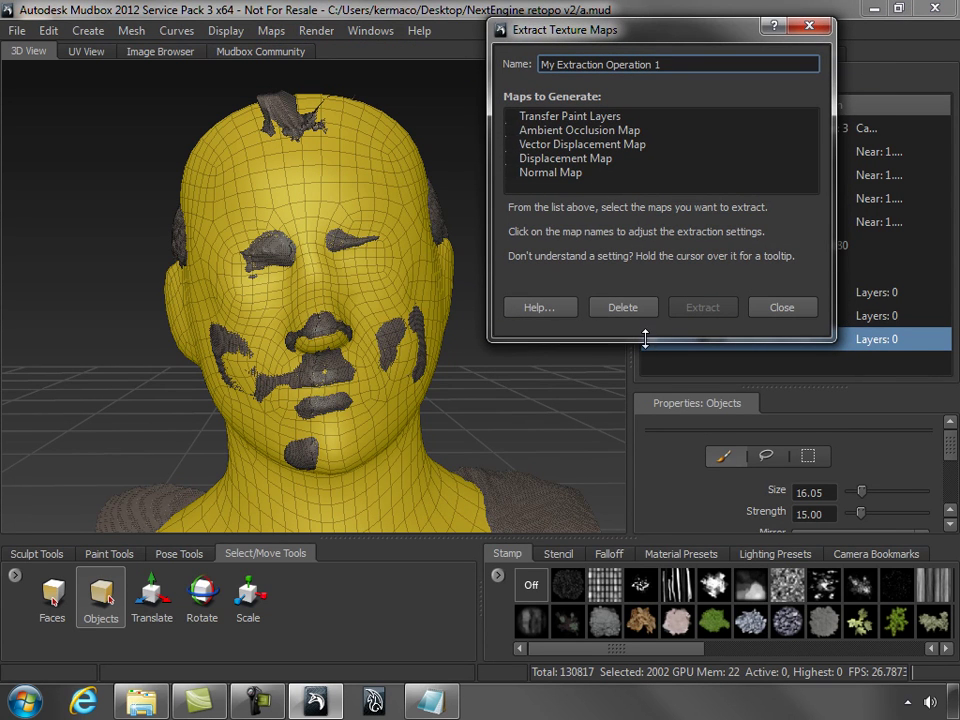
left_click_drag(659, 348, 612, 655)
left_click(512, 159)
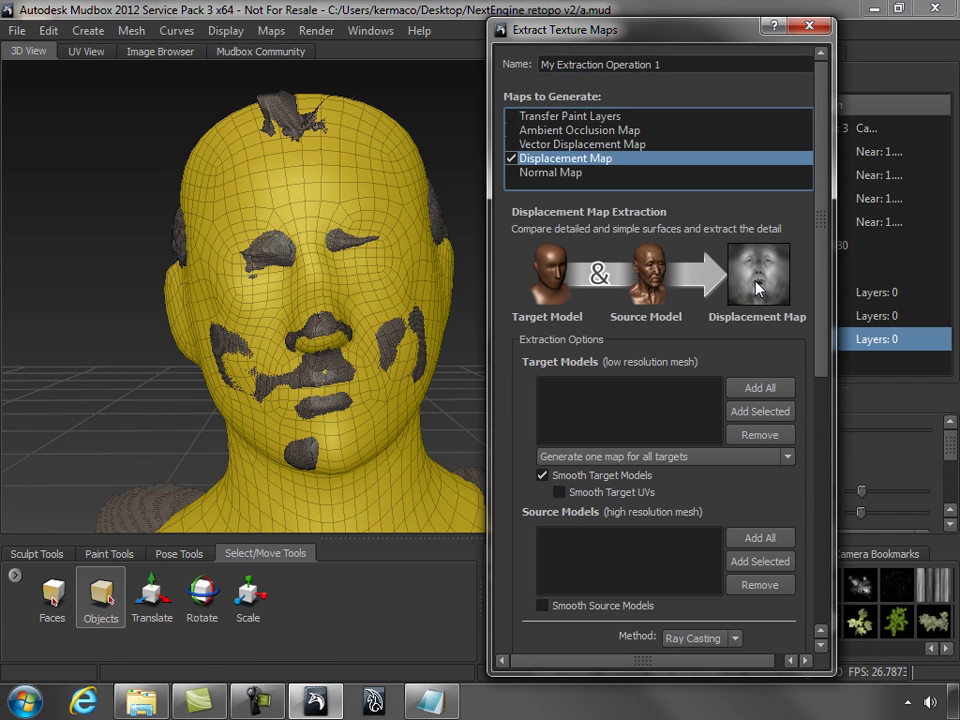
Step: Set basicHead as the only target model for the displacement map extraction
left_click_drag(821, 272, 822, 368)
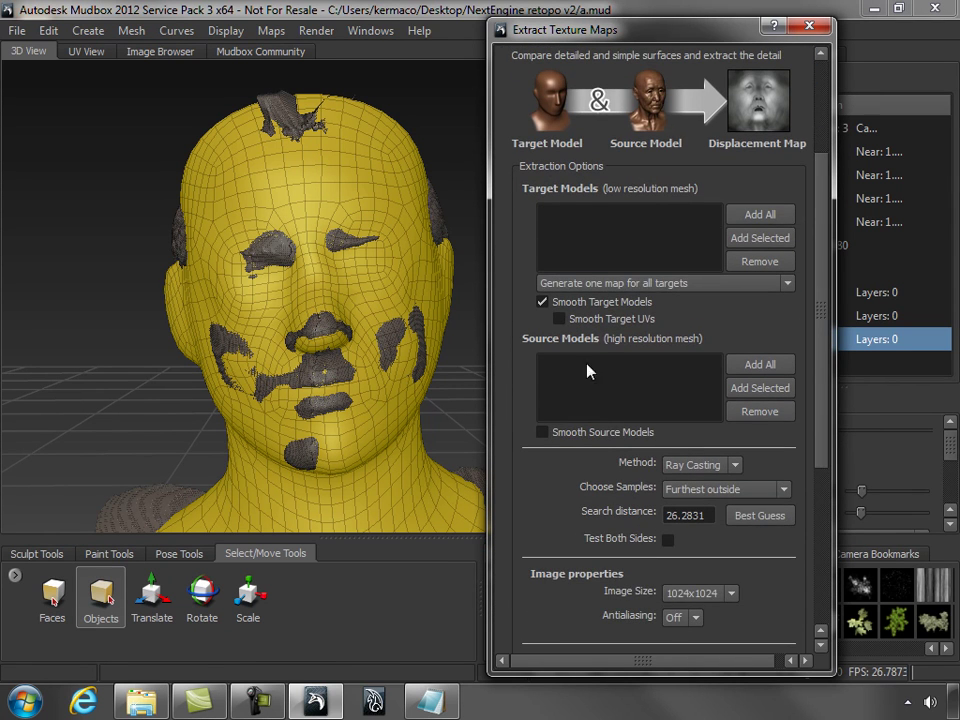
left_click(760, 214)
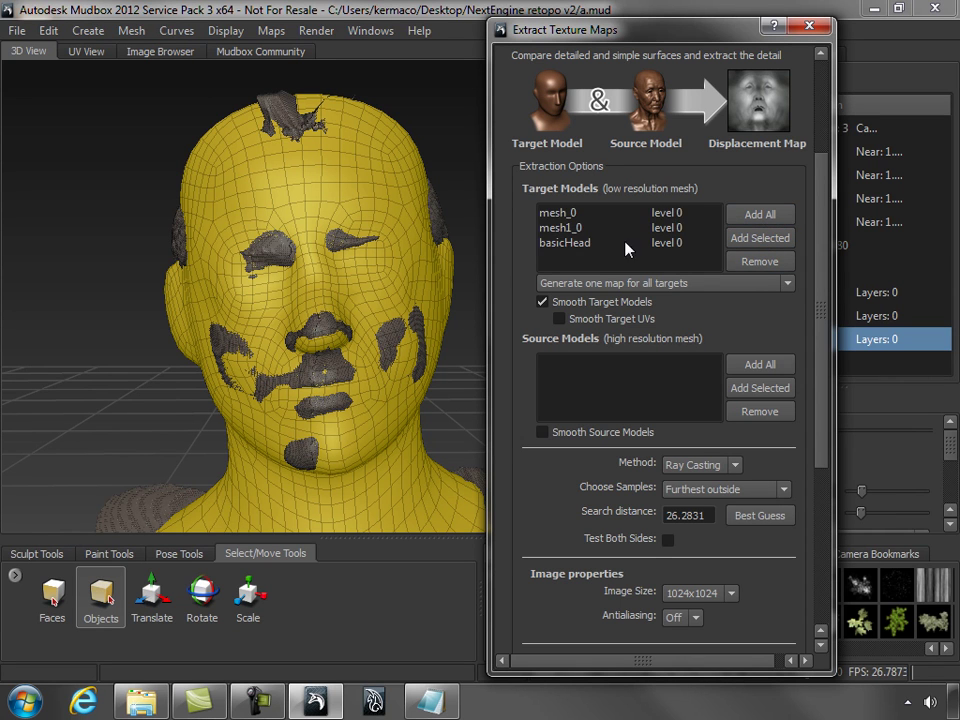
left_click(576, 214)
left_click(760, 261)
left_click(565, 213)
left_click(760, 261)
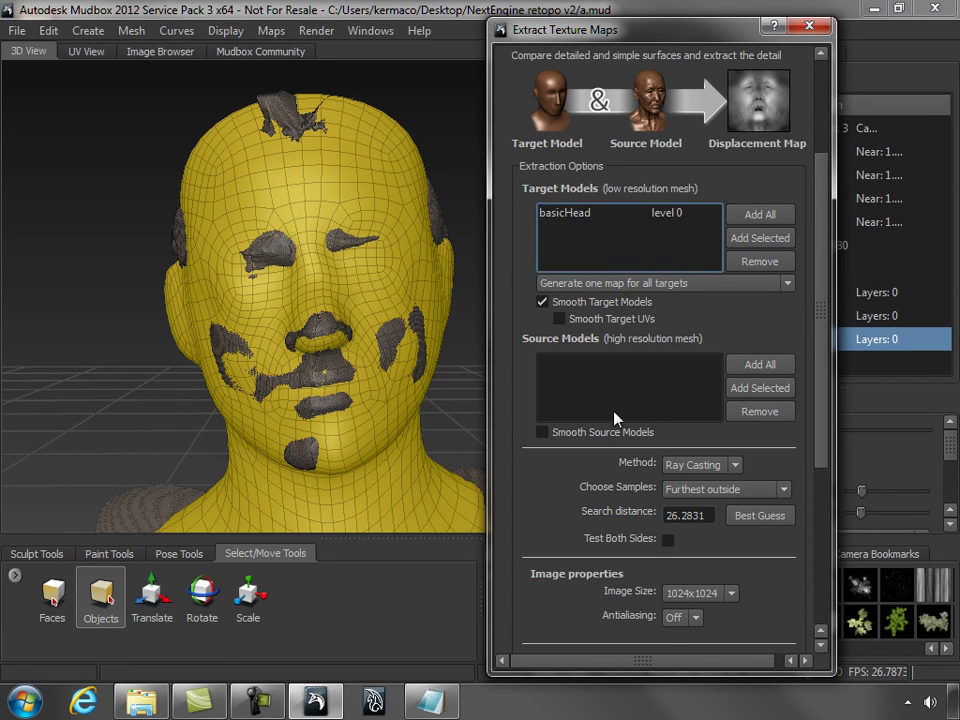
Step: Set the scan meshes mesh_0 and mesh1_0 as the source models, leaving basicHead out
left_click(768, 368)
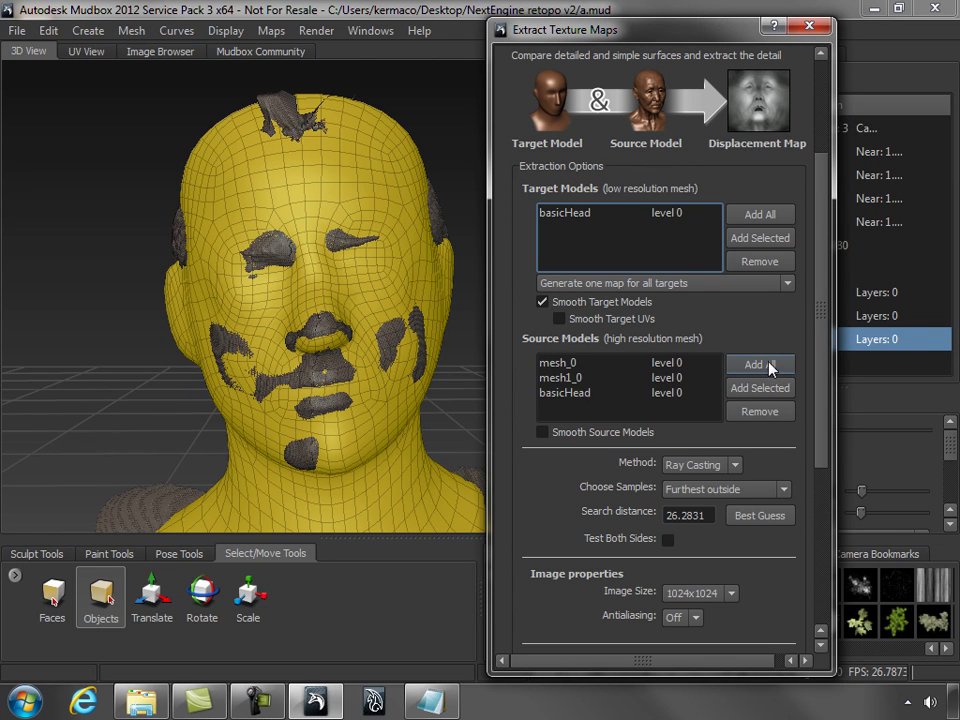
left_click(574, 392)
left_click(765, 412)
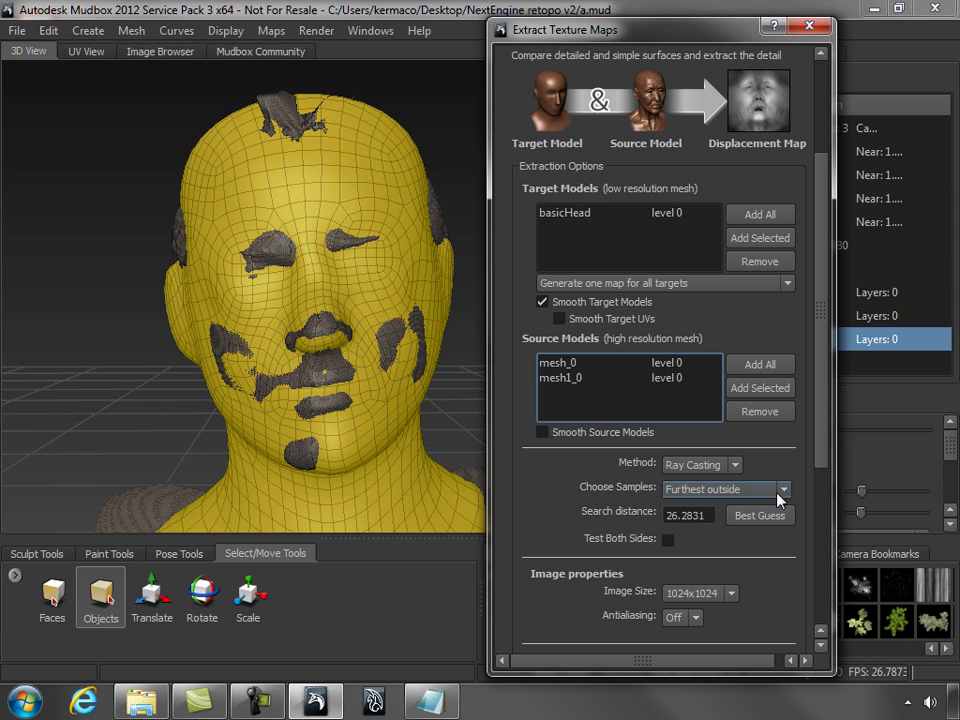
Step: Apply the best-guess search distance with Test Both Sides enabled, and set the extracted image size to 2048x2048
left_click(765, 515)
left_click_drag(820, 450, 821, 548)
left_click(732, 406)
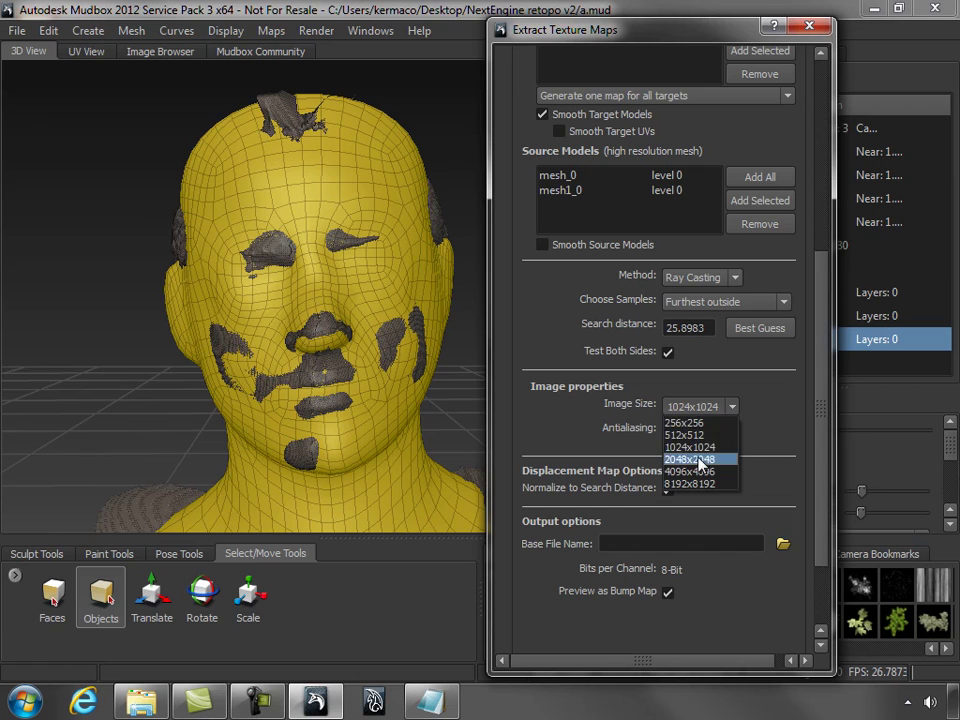
left_click(700, 460)
Step: Set the output file to disp_map in OpenEXR [32 bit Floating Point, RGBA] format, replacing the existing file
left_click_drag(820, 423, 808, 465)
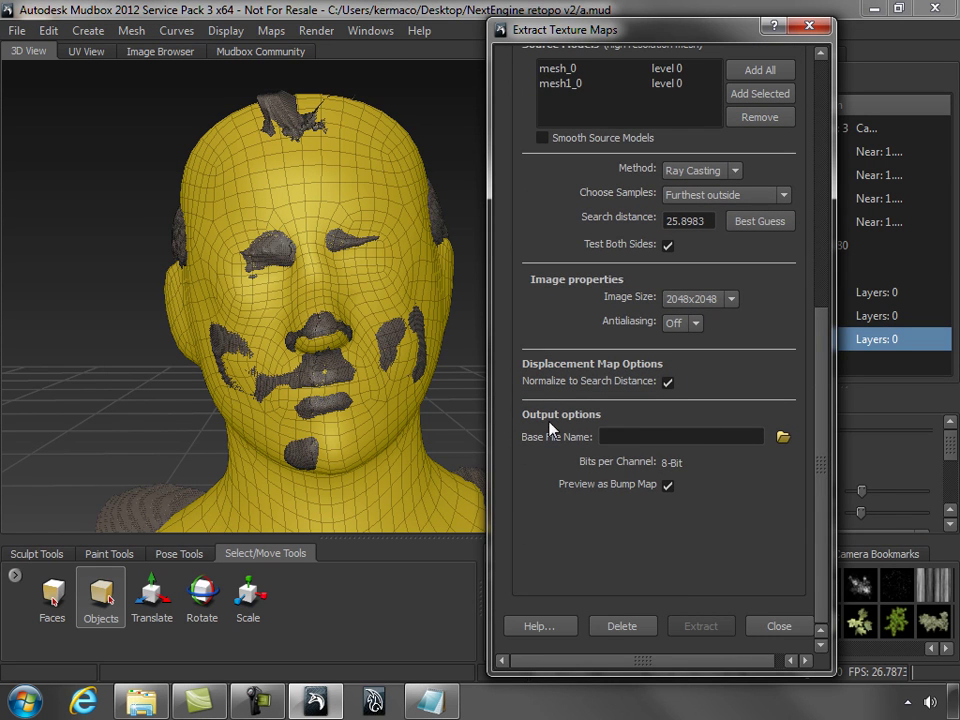
left_click(783, 438)
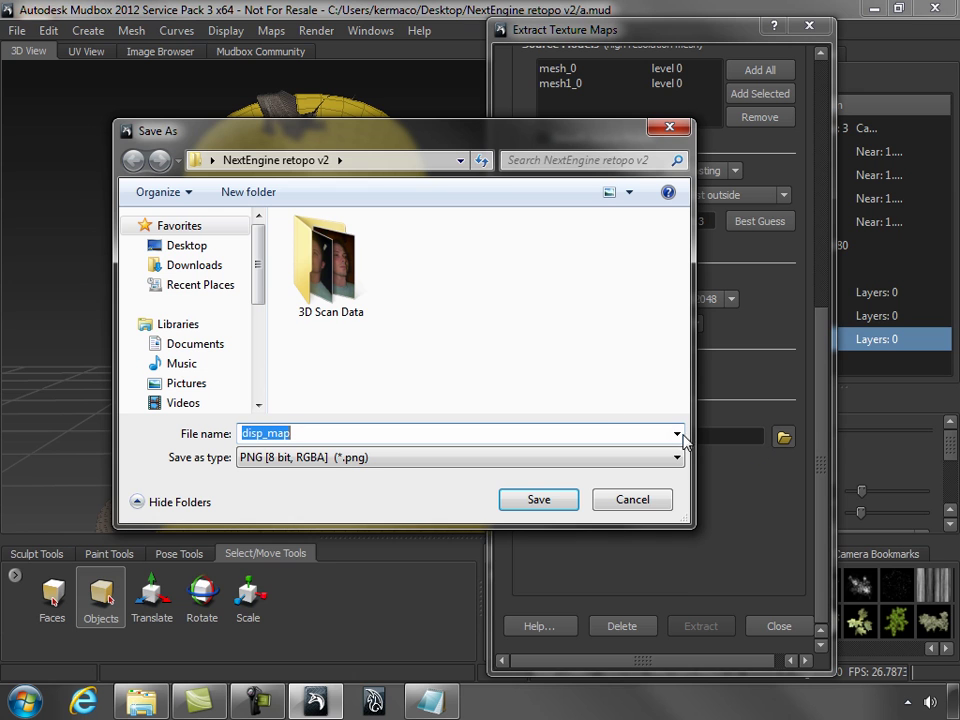
left_click(392, 458)
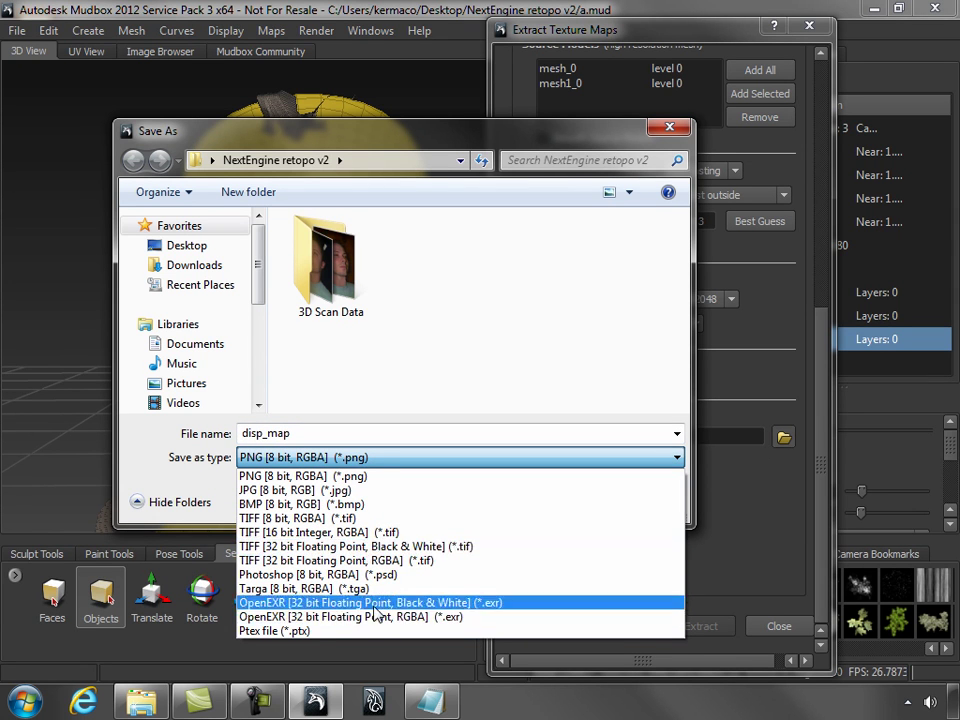
left_click(403, 622)
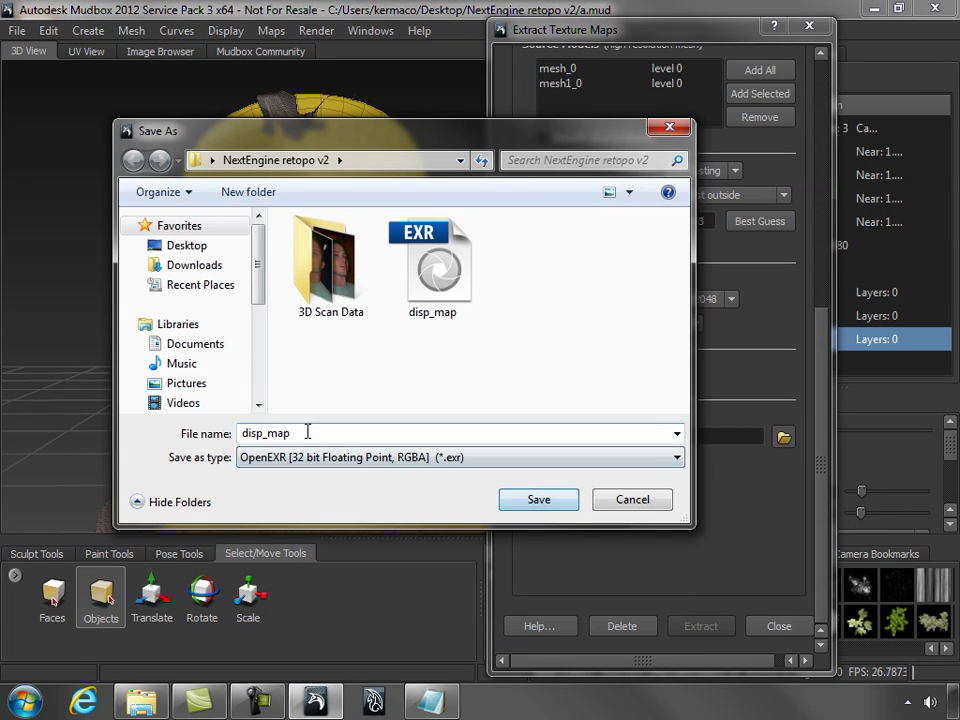
left_click(540, 506)
left_click(534, 357)
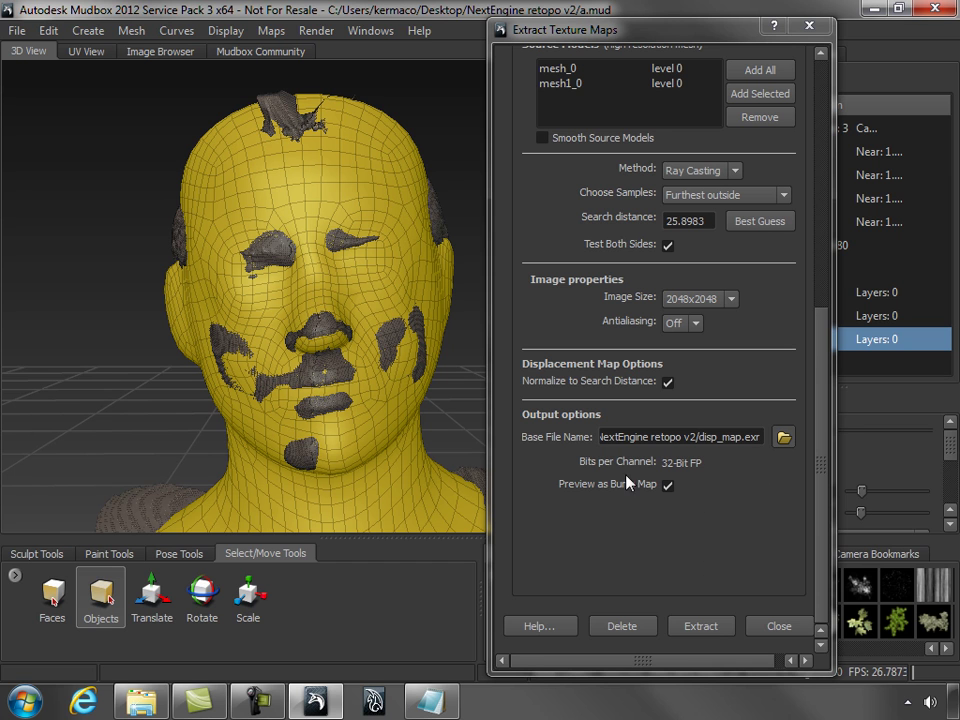
Step: Extract the displacement map and close the extraction results
left_click(701, 626)
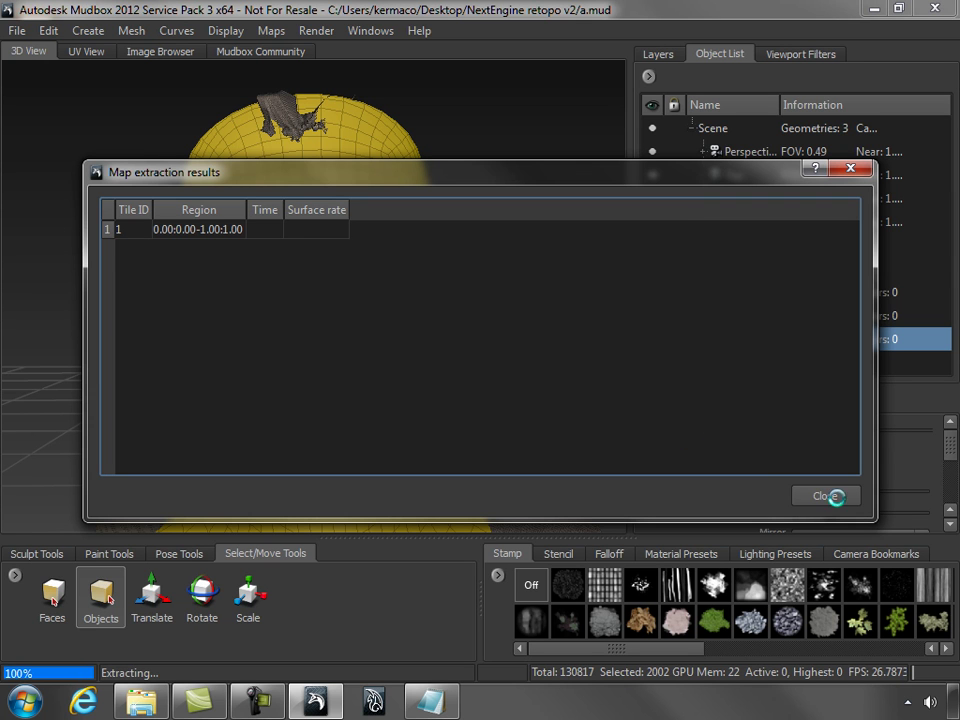
left_click(482, 374)
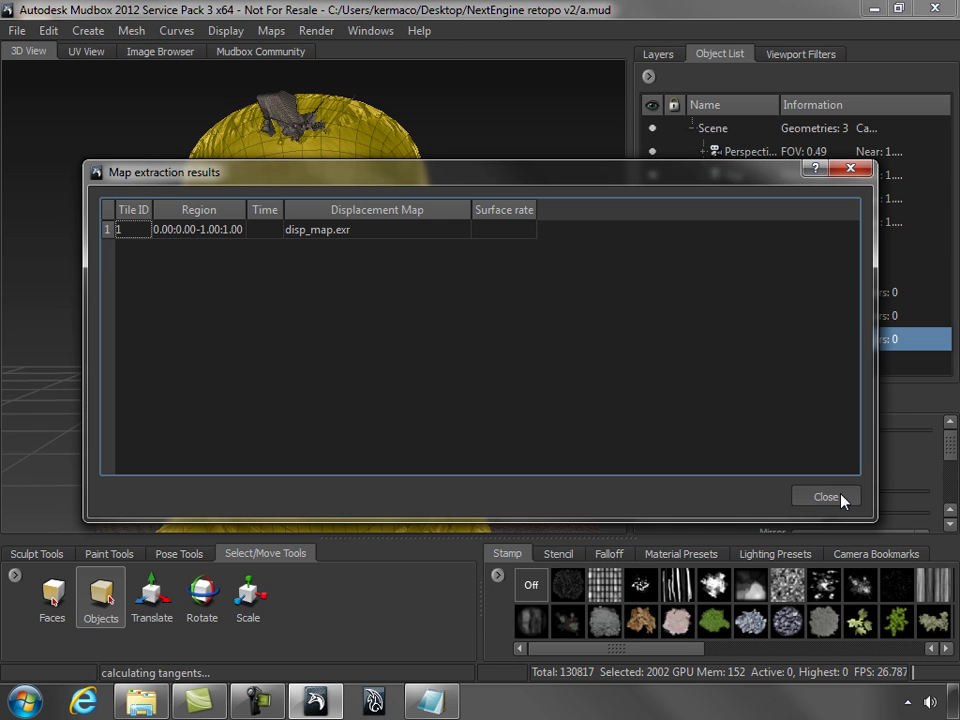
left_click(826, 496)
Step: Hide the scan meshes mesh_0 and mesh1_0 so only basicHead is displayed
left_click_drag(544, 354, 589, 340, "alt")
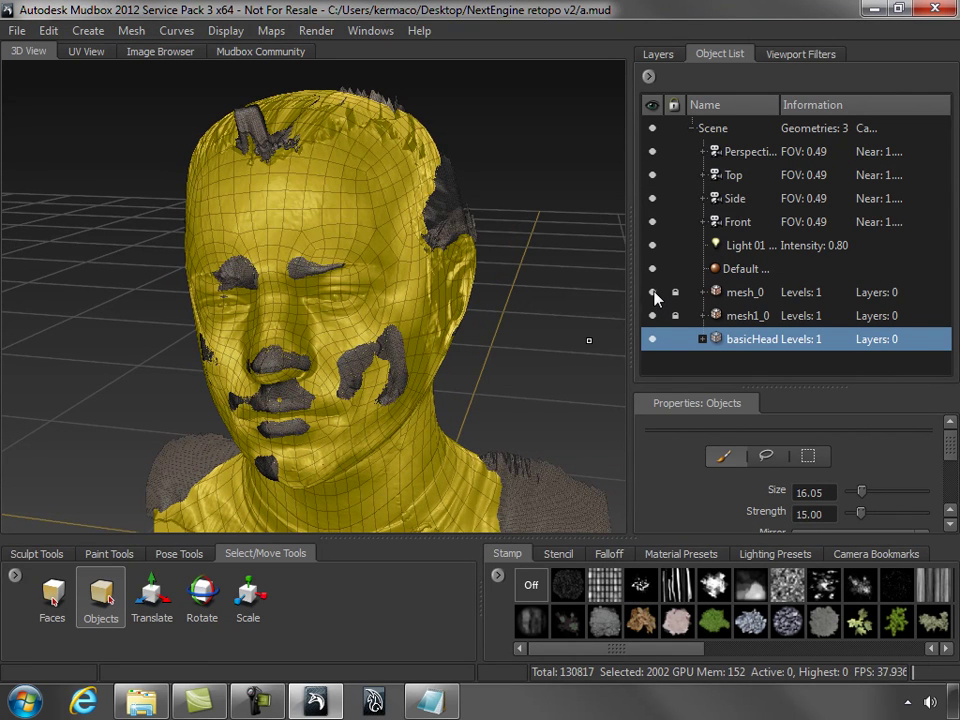
left_click(652, 293)
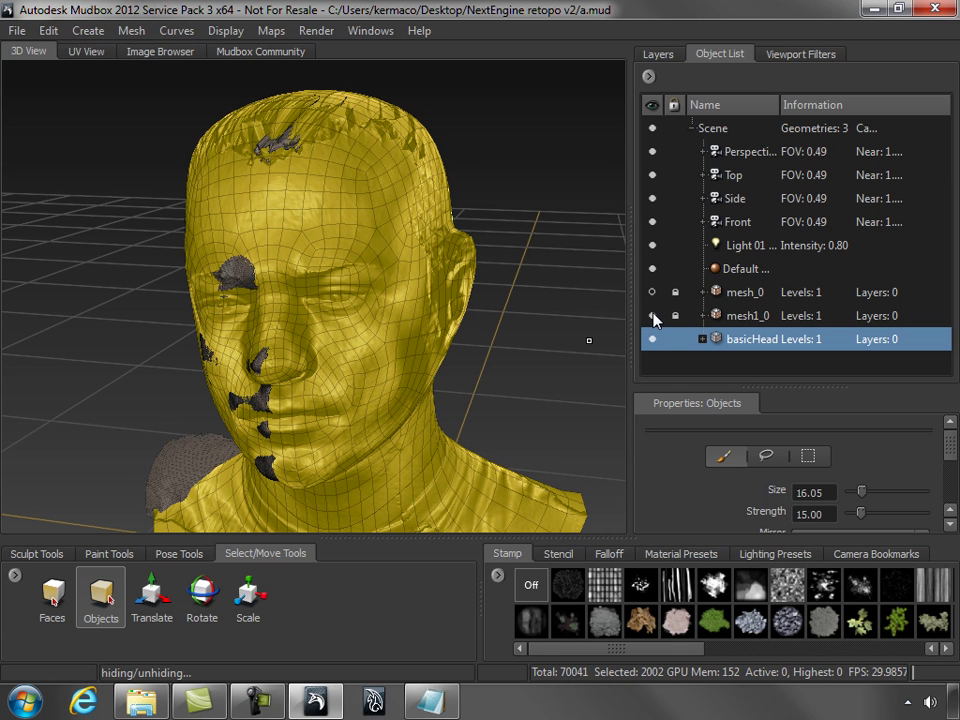
left_click(652, 318)
left_click_drag(585, 342, 524, 374, "alt")
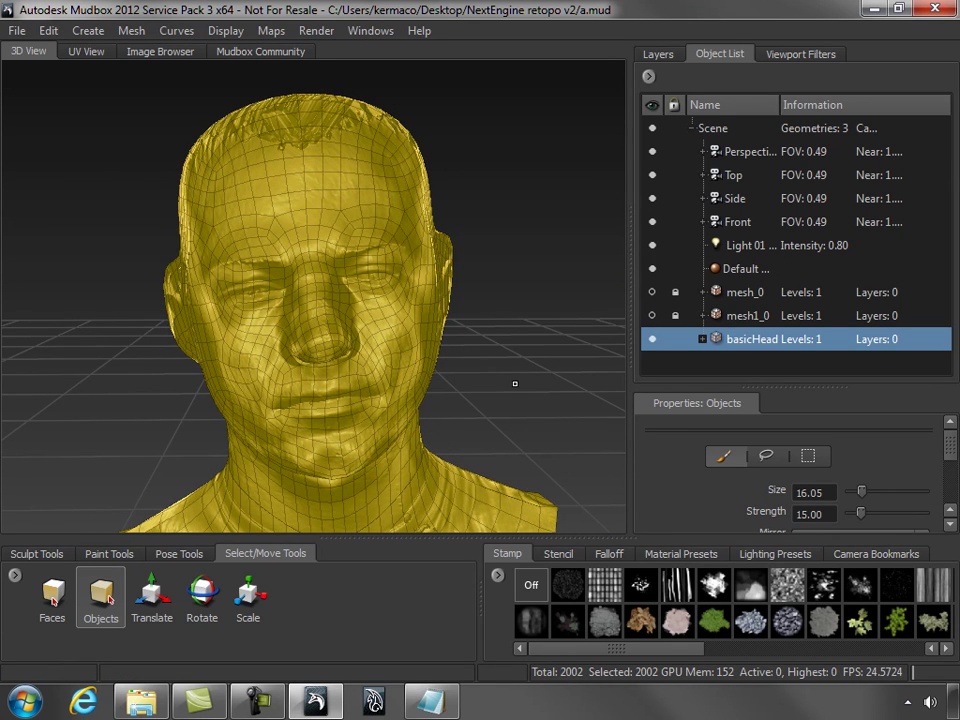
Step: Show basicHead's paint layers and hide the disp_map bump map layer to inspect the bare head mesh
left_click(666, 57)
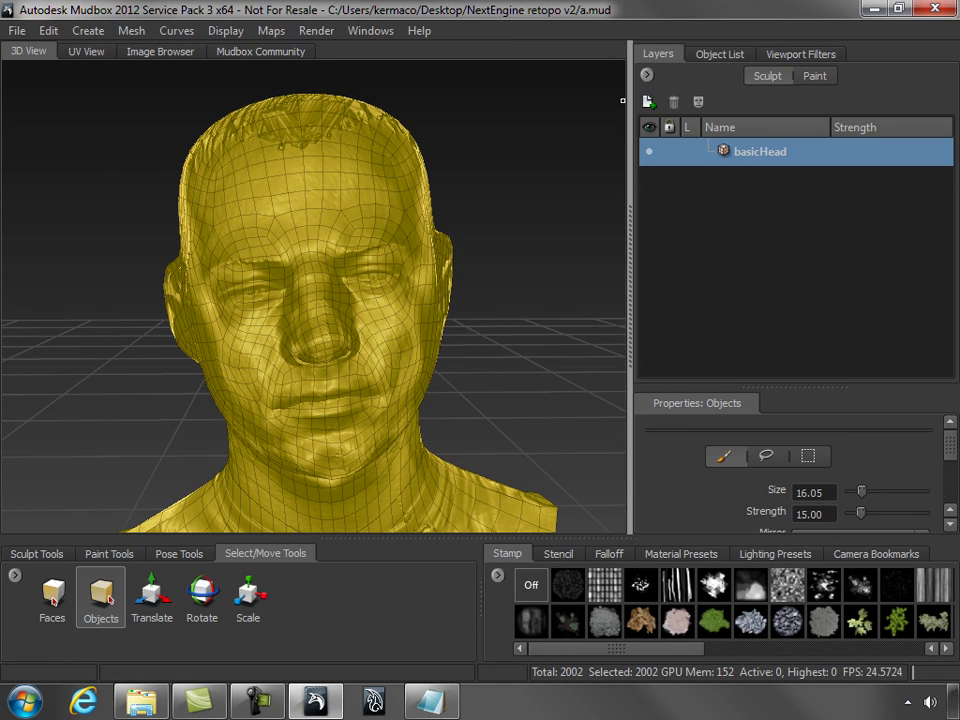
mouse_move(506, 244)
left_mouse_down("alt")
mouse_move(548, 162)
mouse_move(574, 154)
left_mouse_up("alt")
left_click(812, 77)
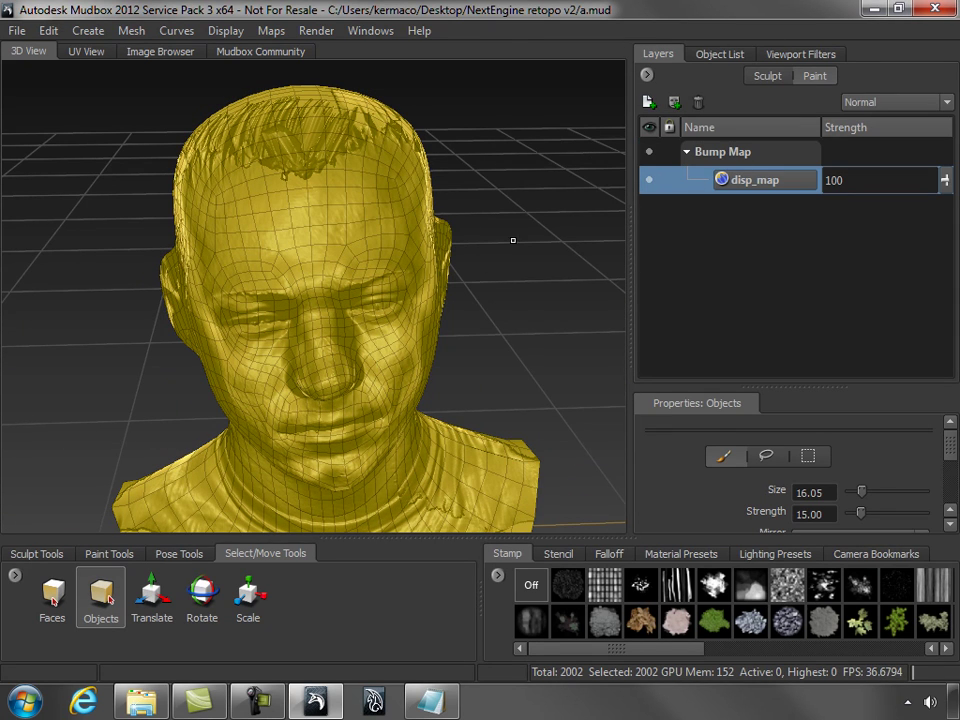
left_click_drag(495, 287, 590, 205, "alt")
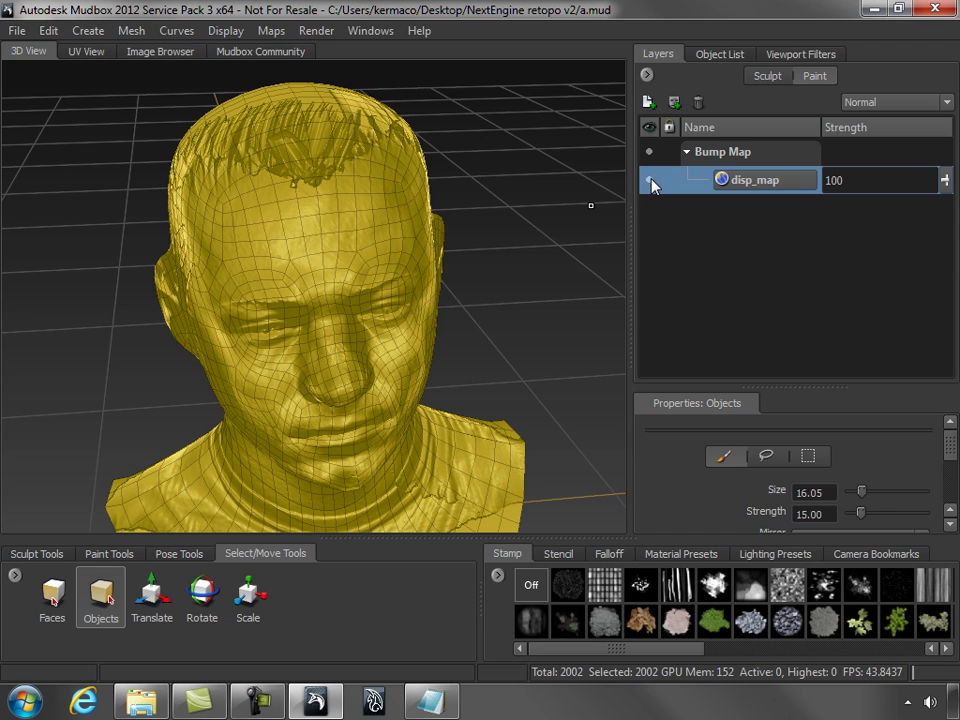
left_click(650, 184)
left_click_drag(506, 287, 488, 242, "alt")
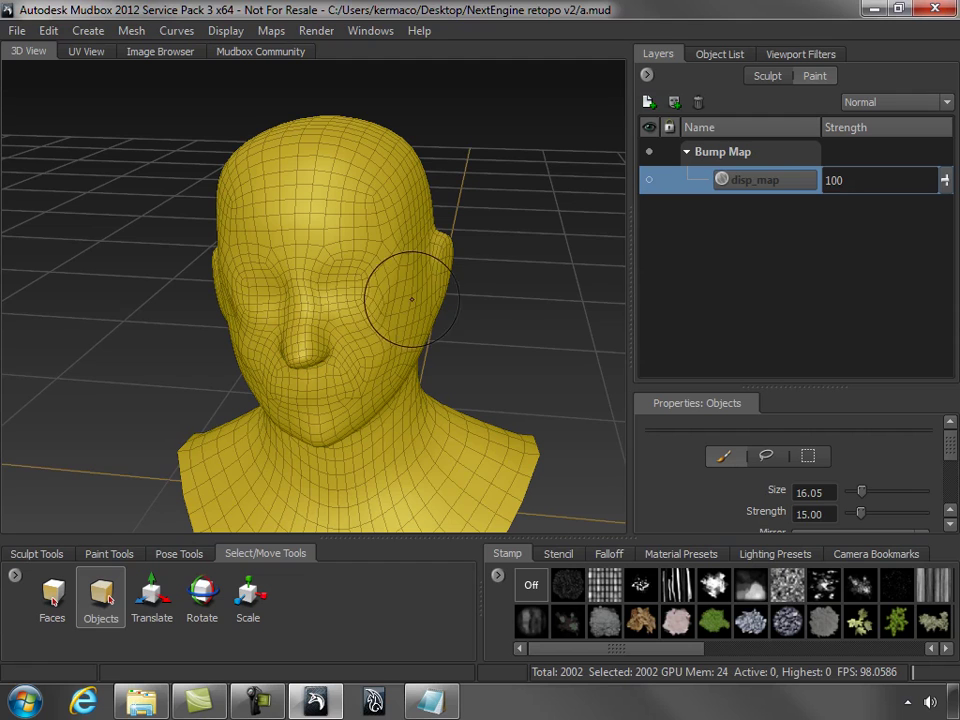
left_click_drag(538, 266, 553, 262, "alt")
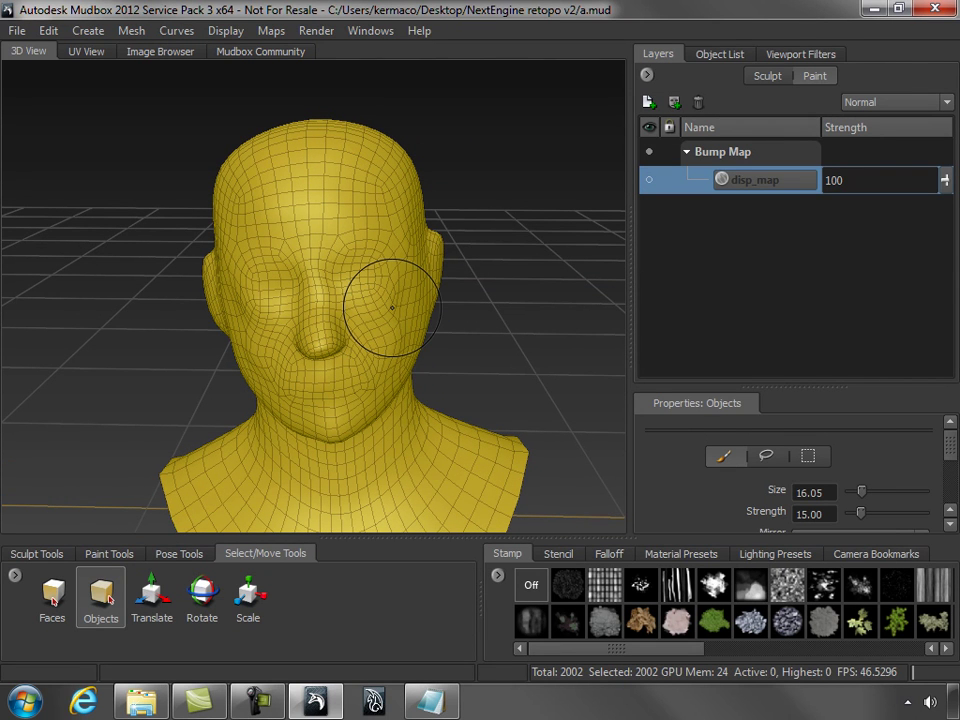
left_click_drag(512, 335, 525, 341, "alt")
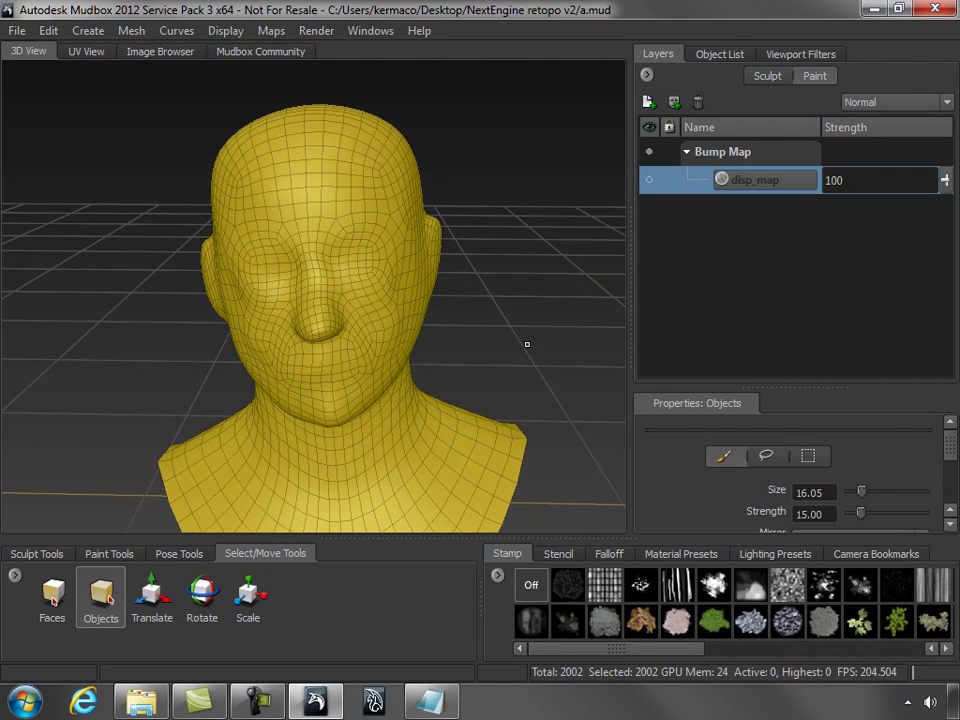
Step: Expand mesh_0 and mesh1_0 in the object list to check their face counts
left_click(722, 56)
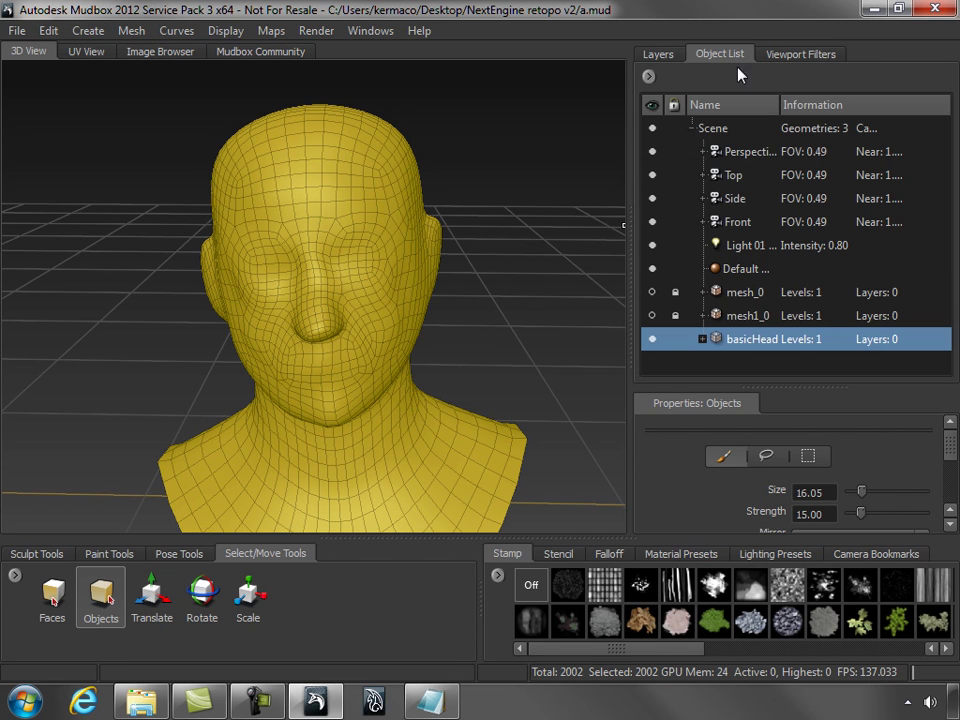
left_click(703, 294)
left_click(702, 340)
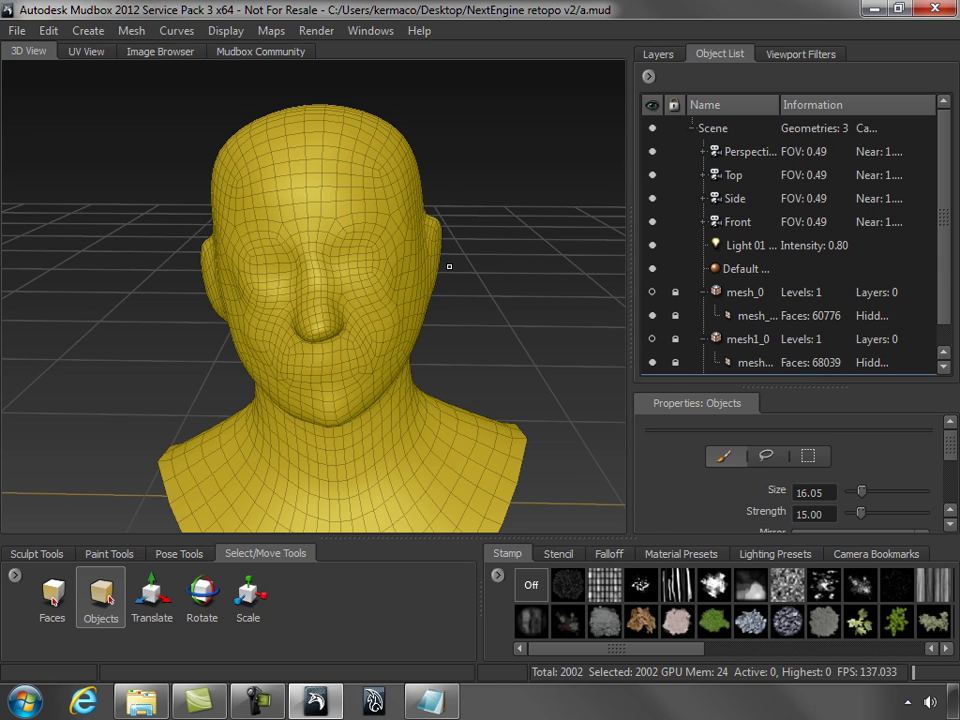
Step: Add four new subdivision levels to basicHead, up to level 4
left_click(133, 31)
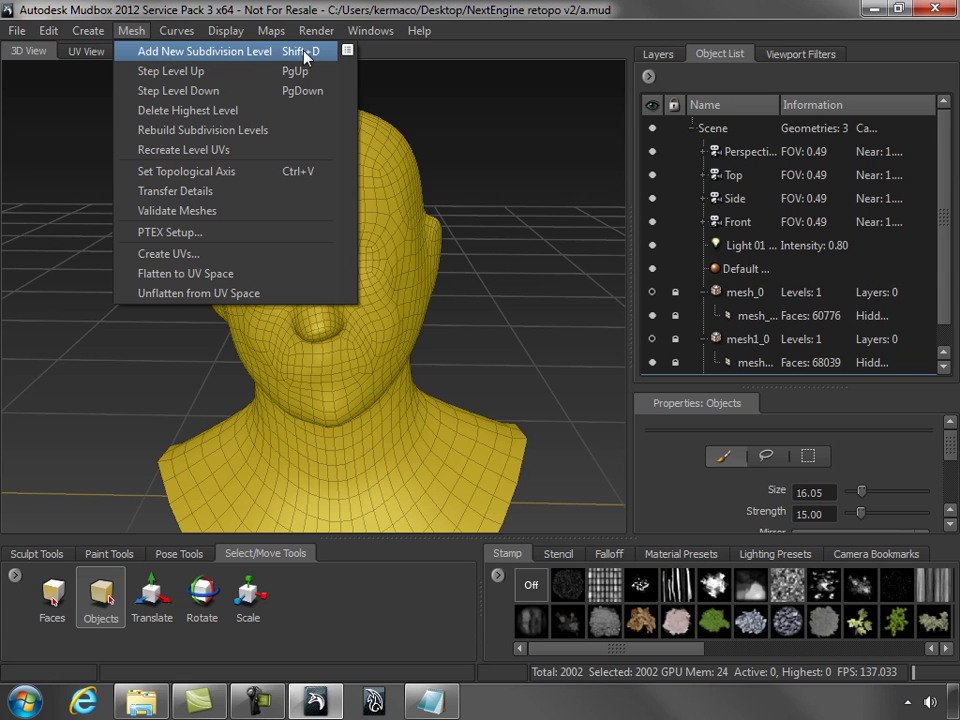
left_click(207, 52)
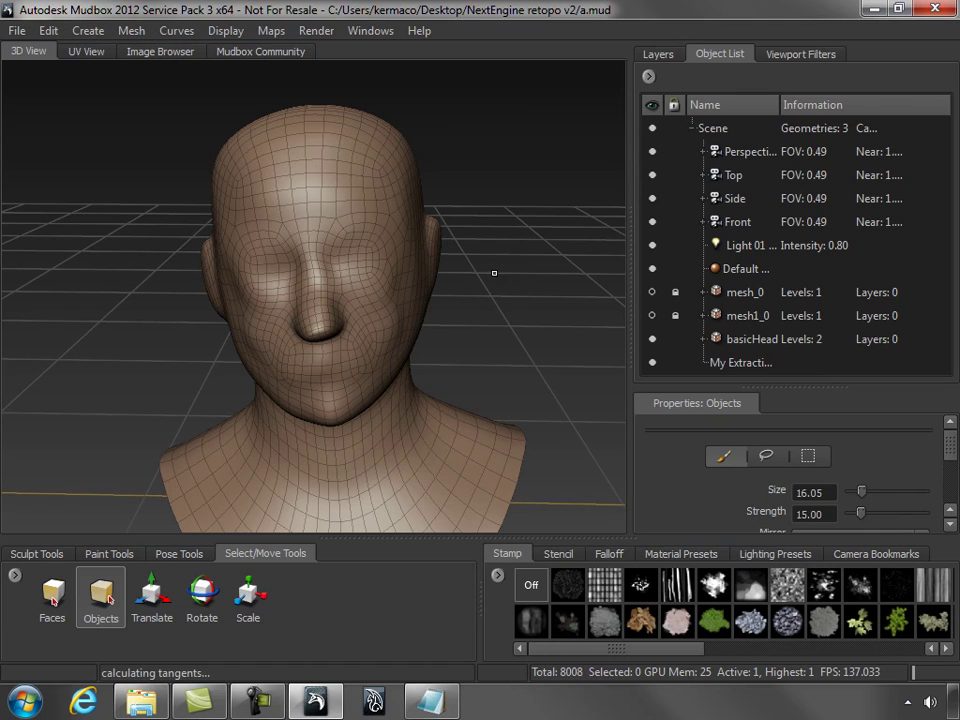
key("shift+d")
key("shift+d")
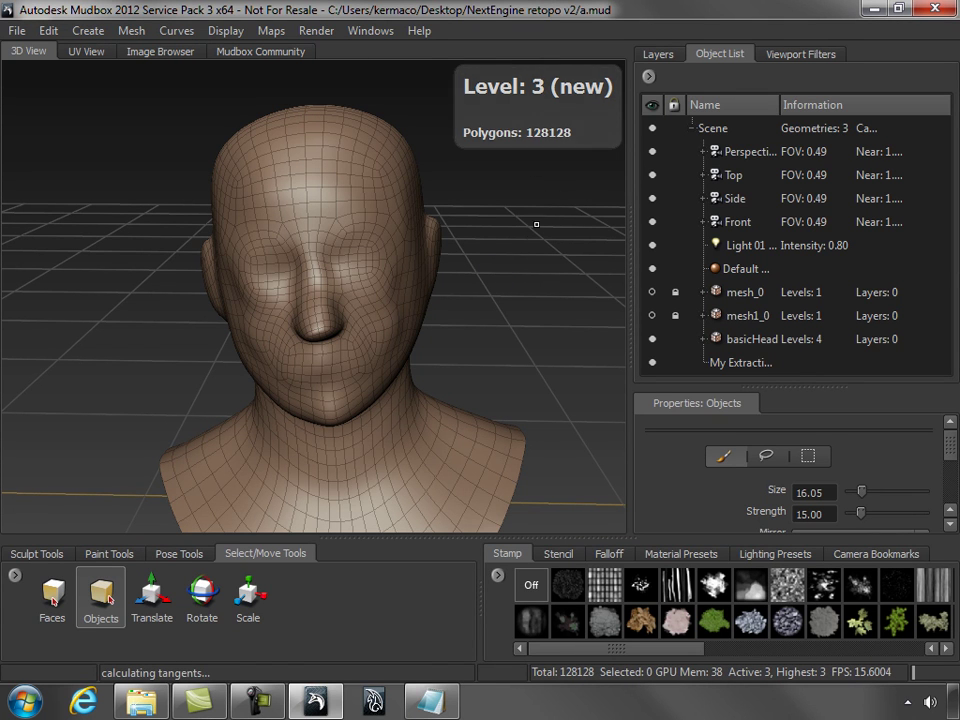
key("shift+d")
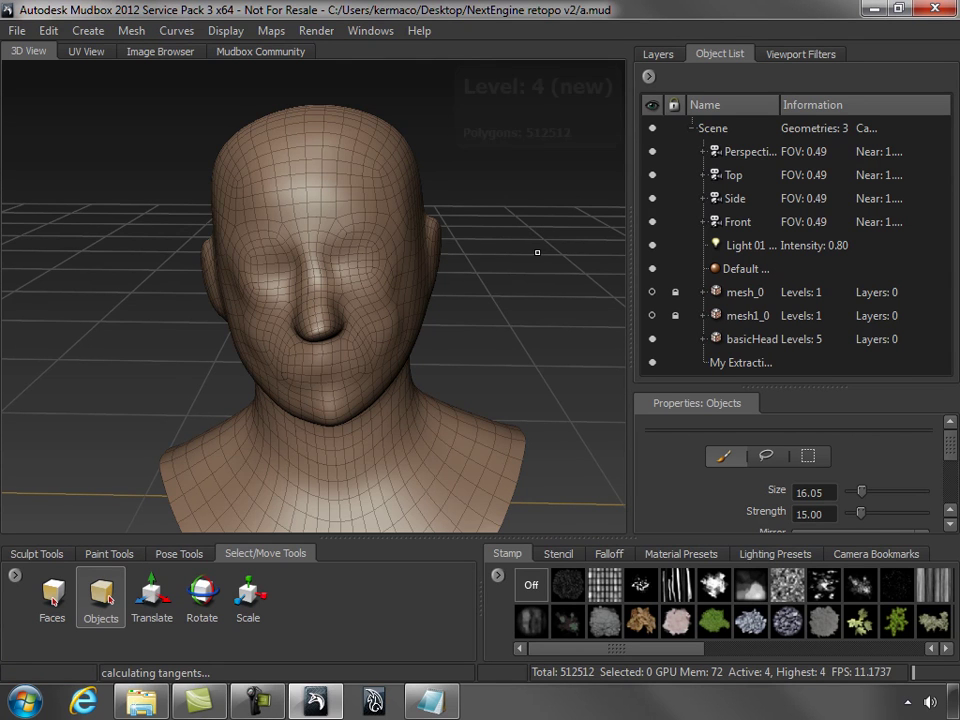
mouse_move(535, 207)
left_mouse_down("alt")
mouse_move(513, 195)
mouse_move(549, 202)
mouse_move(505, 201)
left_mouse_up("alt")
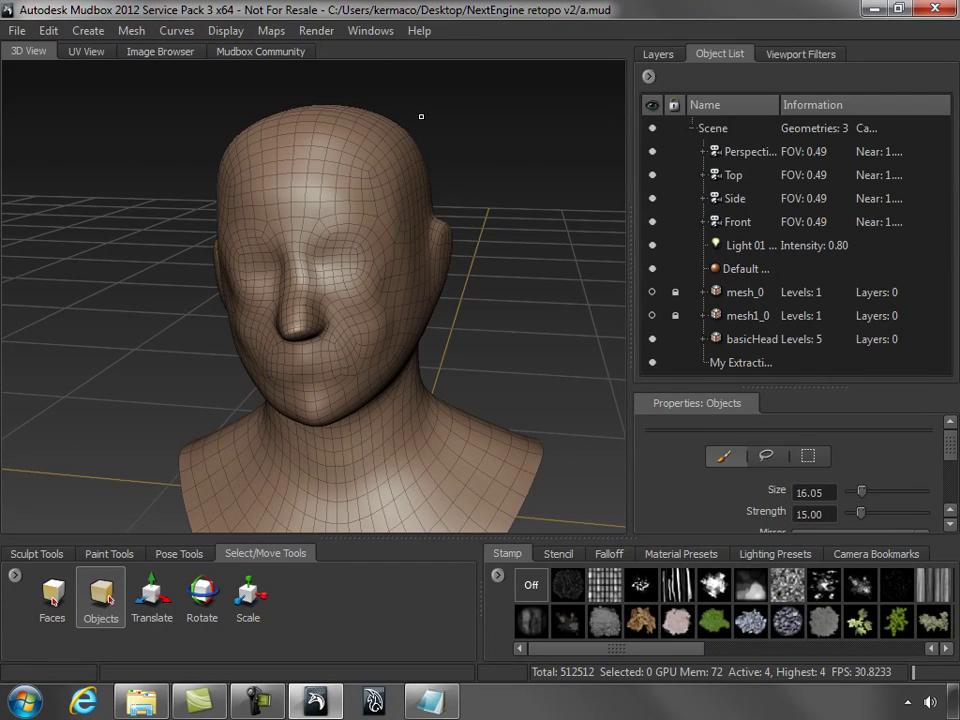
Step: Set Limit Wireframe to Level to 4 in the render preferences and inspect the denser wireframe on the head
left_click(320, 34)
mouse_move(372, 31)
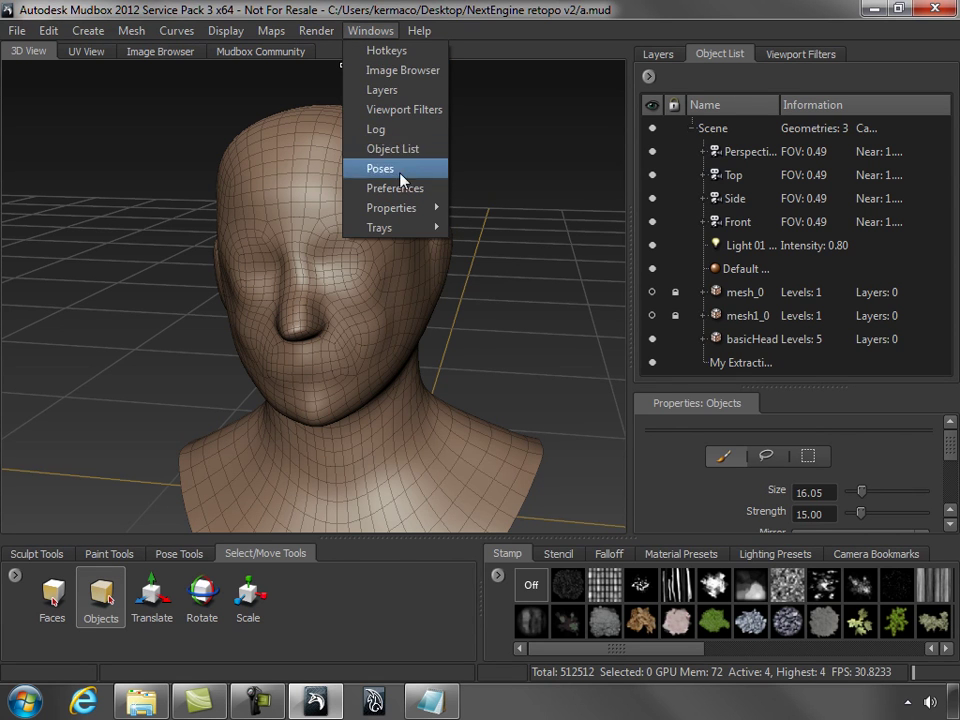
left_click(405, 188)
left_click(416, 213)
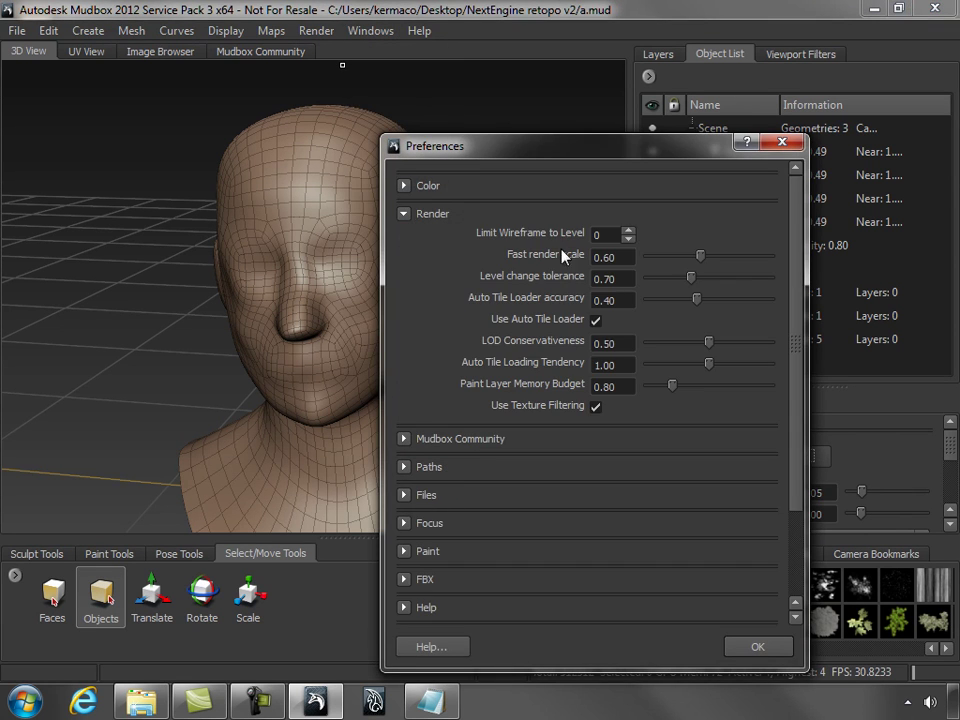
left_click(629, 238)
left_click(629, 229)
left_click(629, 229)
left_click(629, 229)
left_click(629, 229)
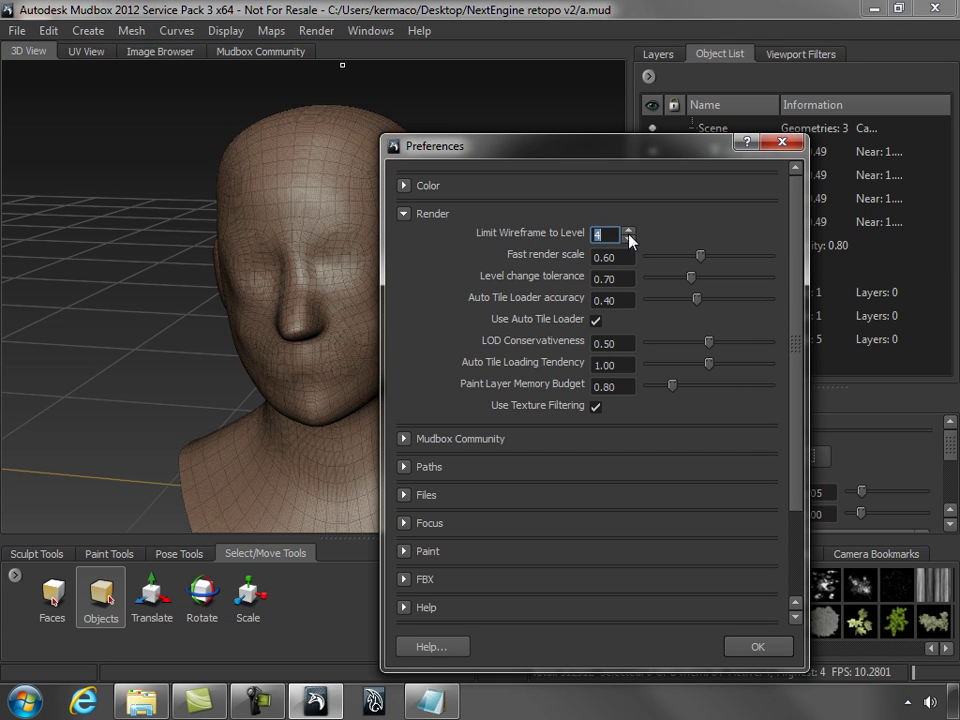
left_click(757, 647)
scroll(488, 428, "up", 6)
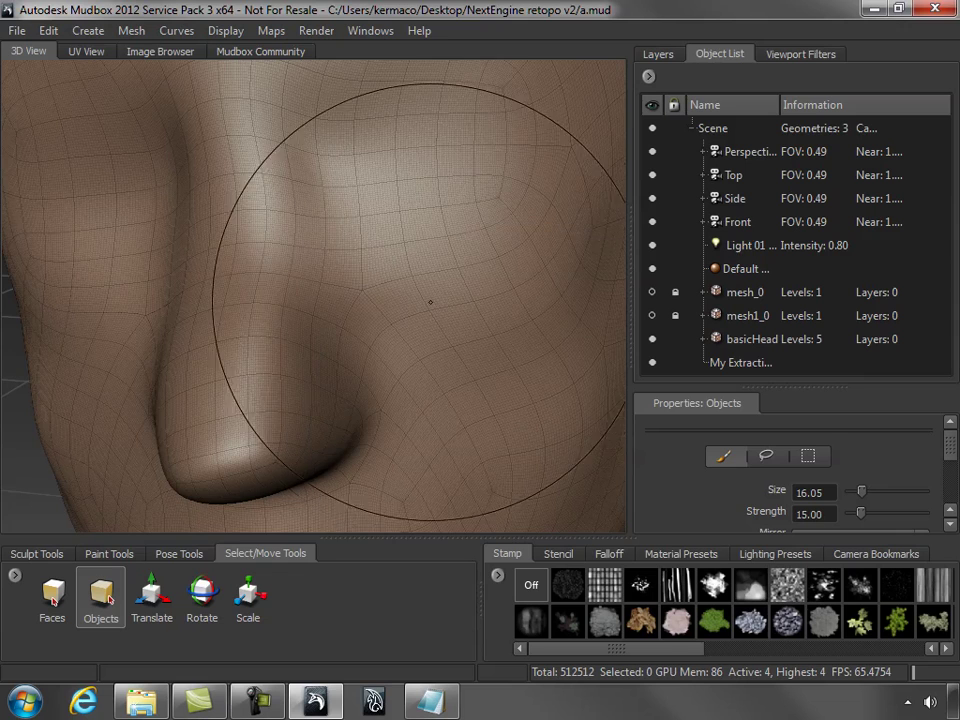
scroll(428, 310, "down", 6)
left_click_drag(502, 297, 484, 281, "alt")
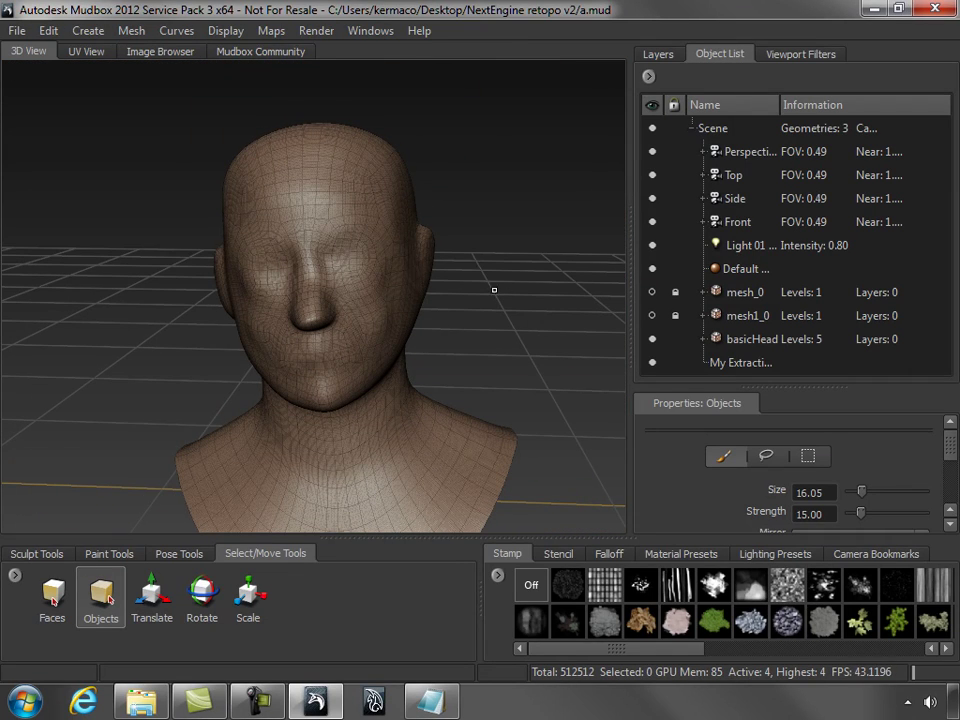
Step: Create a new Sculpt using Map operation with basicHead as the target mesh
left_click(272, 31)
mouse_move(330, 70)
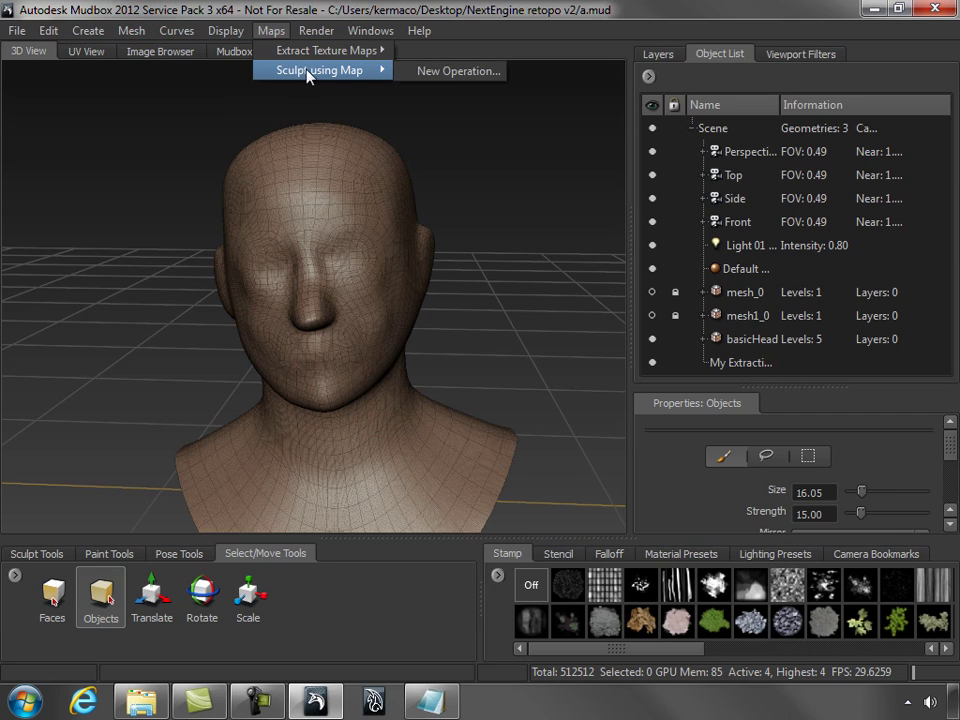
left_click(445, 73)
mouse_move(429, 246)
left_mouse_down()
mouse_move(604, 133)
mouse_move(594, 102)
left_mouse_up()
left_click(774, 141)
left_click(712, 169)
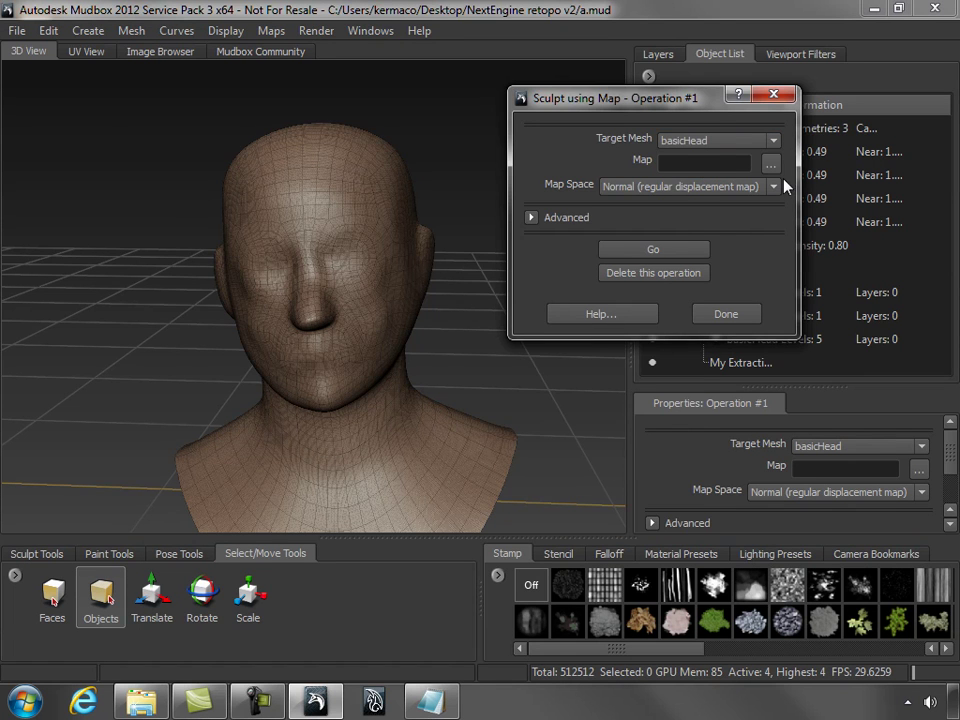
Step: Load disp_map.exr as the operation's map, sculpt basicHead with it, and inspect the displaced head
left_click(771, 163)
scroll(681, 268, "down", 5)
left_click(461, 330)
left_click(538, 500)
left_click(656, 251)
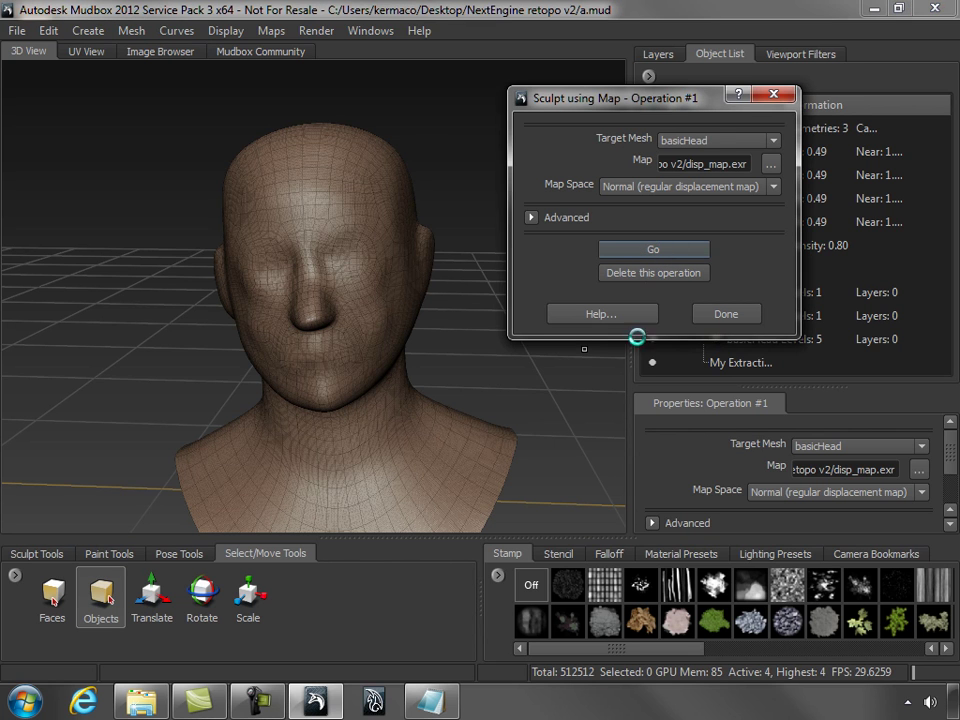
left_click(725, 314)
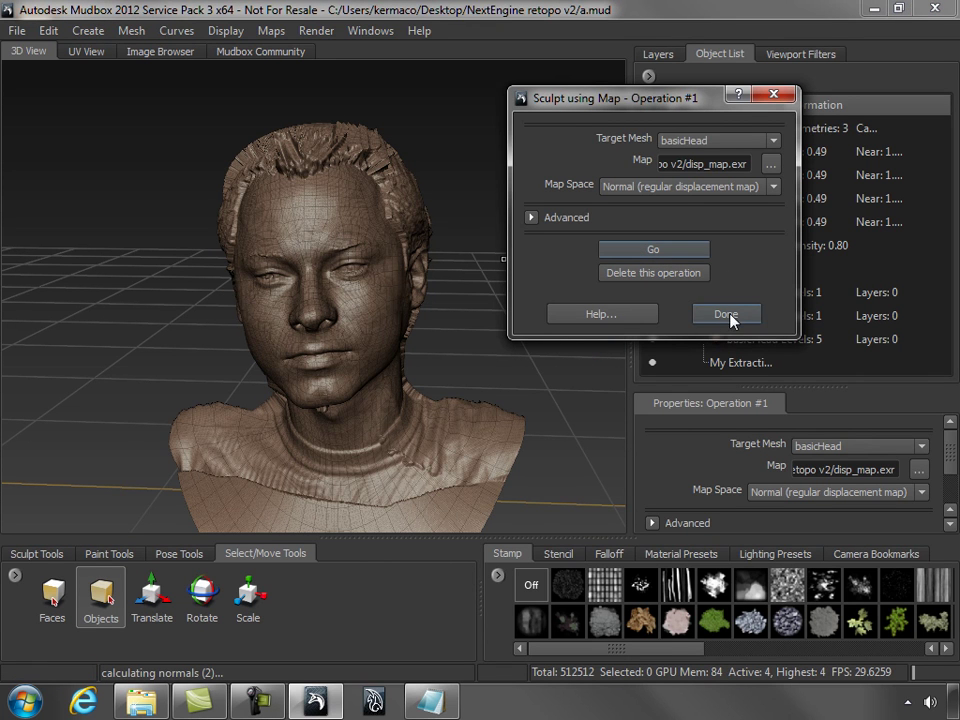
scroll(501, 331, "up", 5)
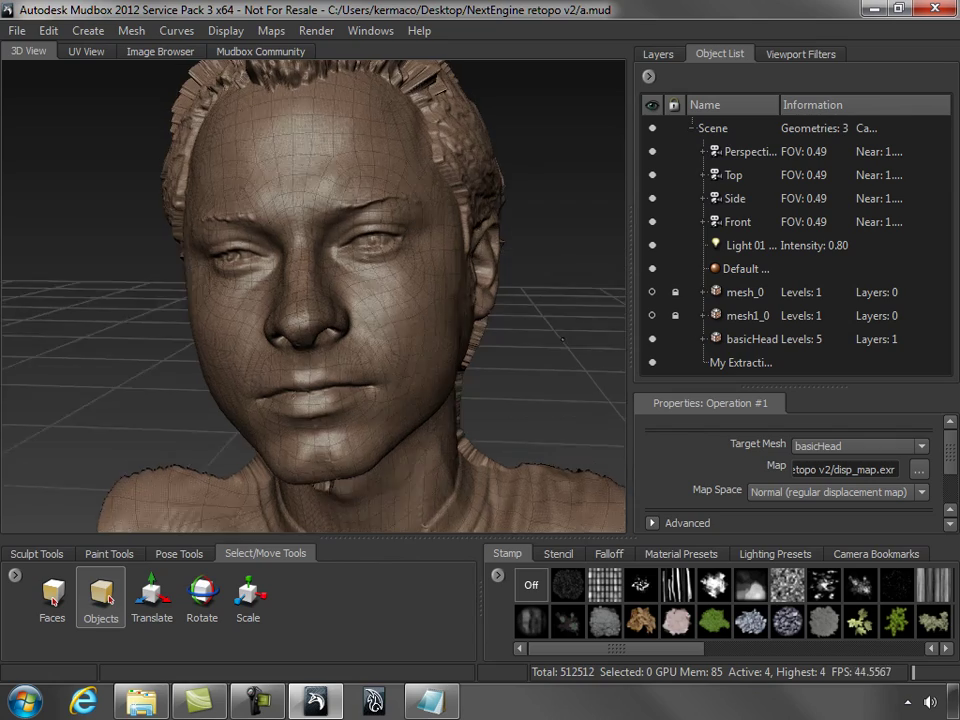
mouse_move(562, 340)
left_mouse_down("alt")
mouse_move(467, 349)
mouse_move(515, 334)
mouse_move(497, 272)
mouse_move(462, 280)
mouse_move(489, 272)
left_mouse_up("alt")
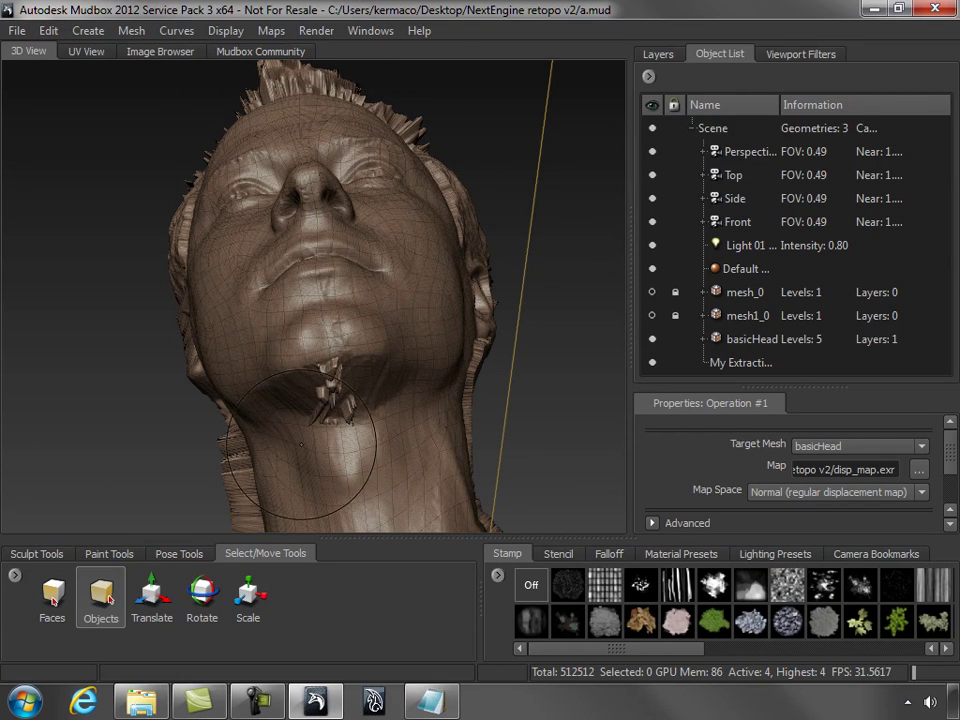
Step: Smooth out the jagged artifacts under the chin and along the upper neck with the Smooth tool
left_click(37, 553)
left_click(100, 605)
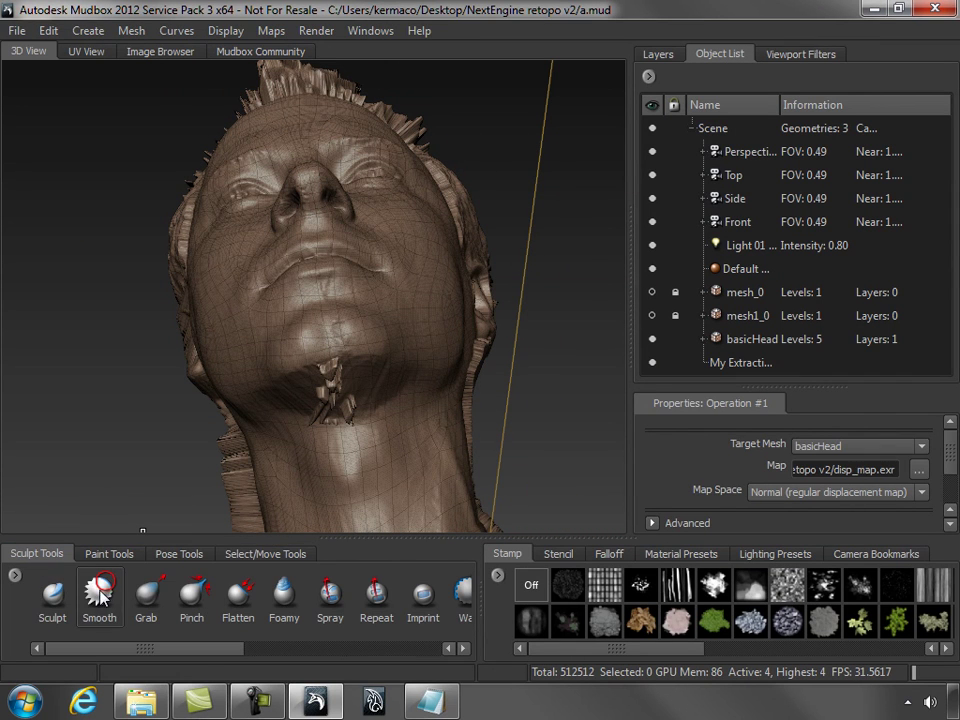
left_click_drag(365, 395, 342, 395)
left_click_drag(546, 355, 520, 280, "alt")
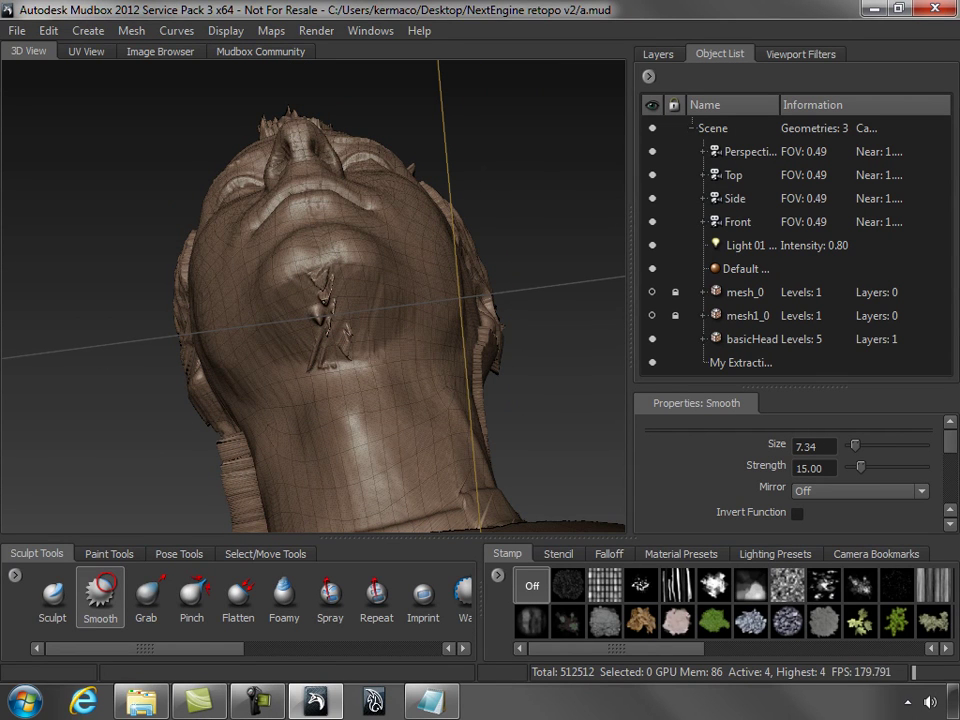
mouse_move(318, 276)
left_mouse_down()
mouse_move(330, 328)
mouse_move(310, 344)
left_mouse_up()
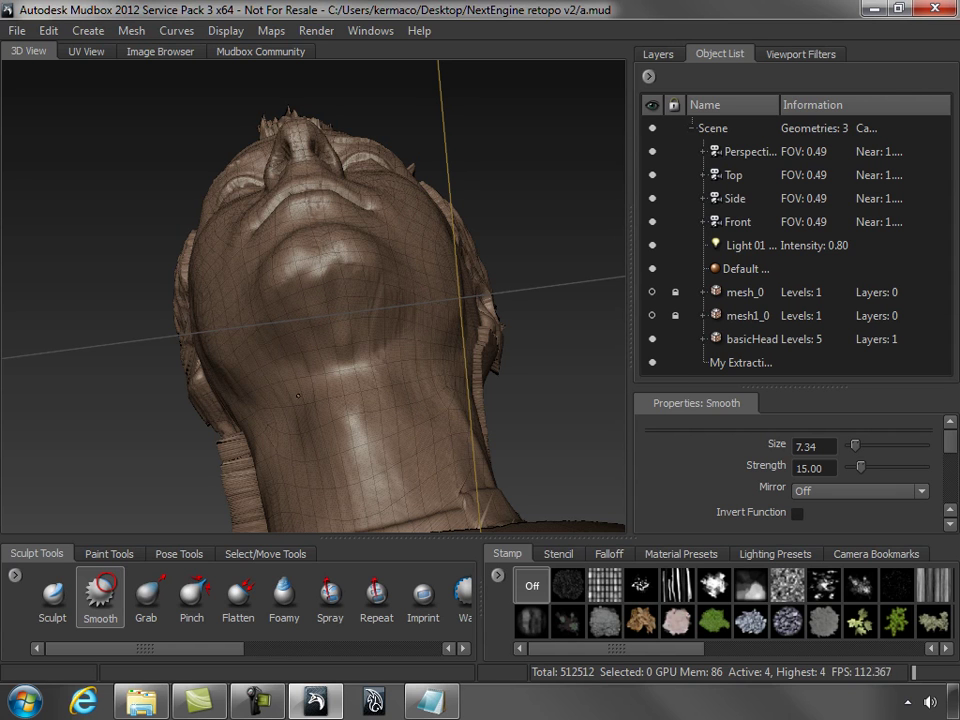
left_click_drag(418, 357, 558, 297, "alt")
left_click_drag(554, 358, 329, 341, "alt")
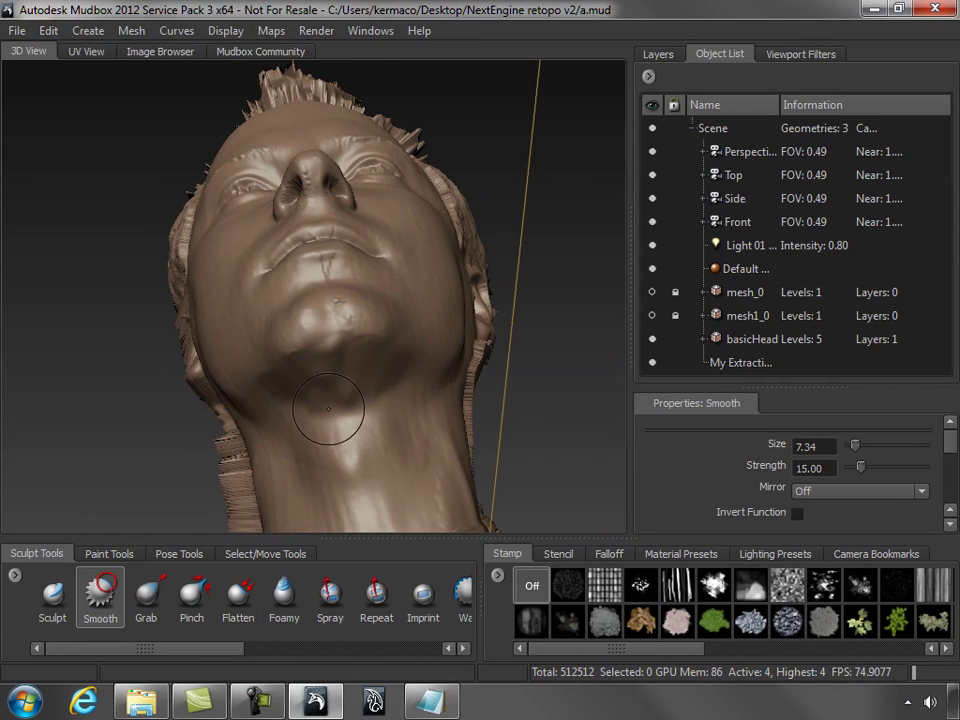
Step: Flatten the area under the chin and smooth the small bump on the front of the chin
left_click(238, 596)
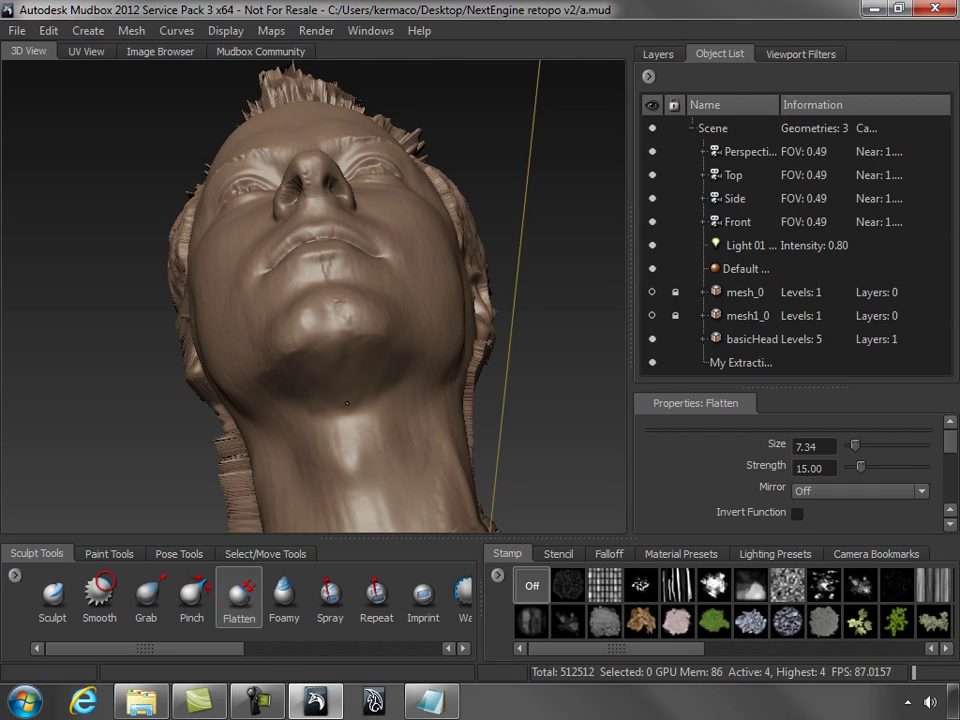
left_click_drag(516, 246, 488, 382, "alt")
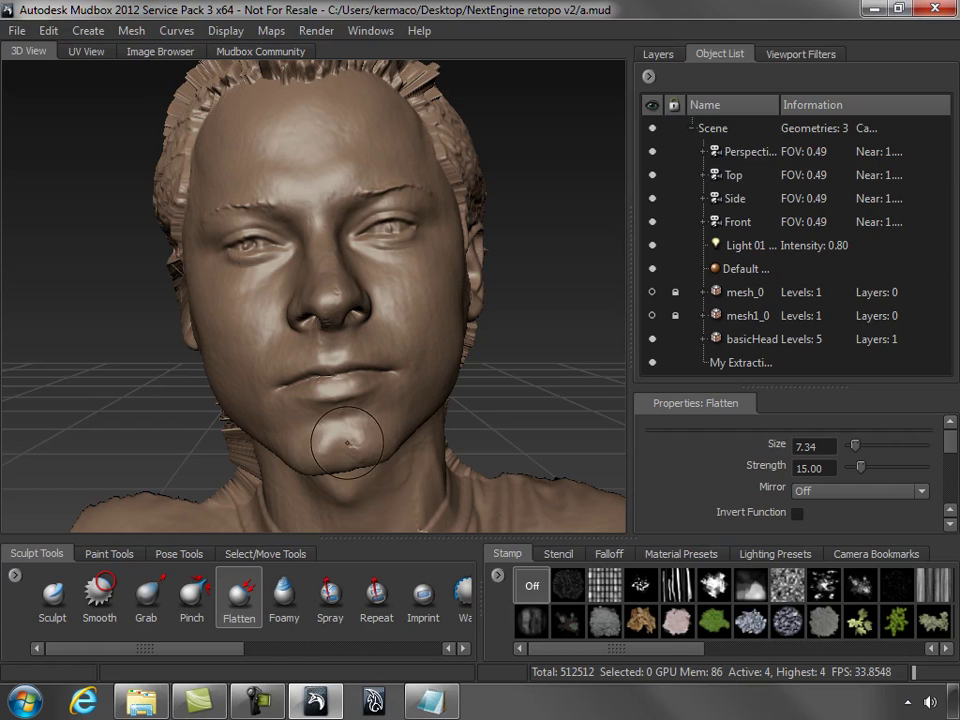
left_click_drag(353, 449, 362, 449, "shift")
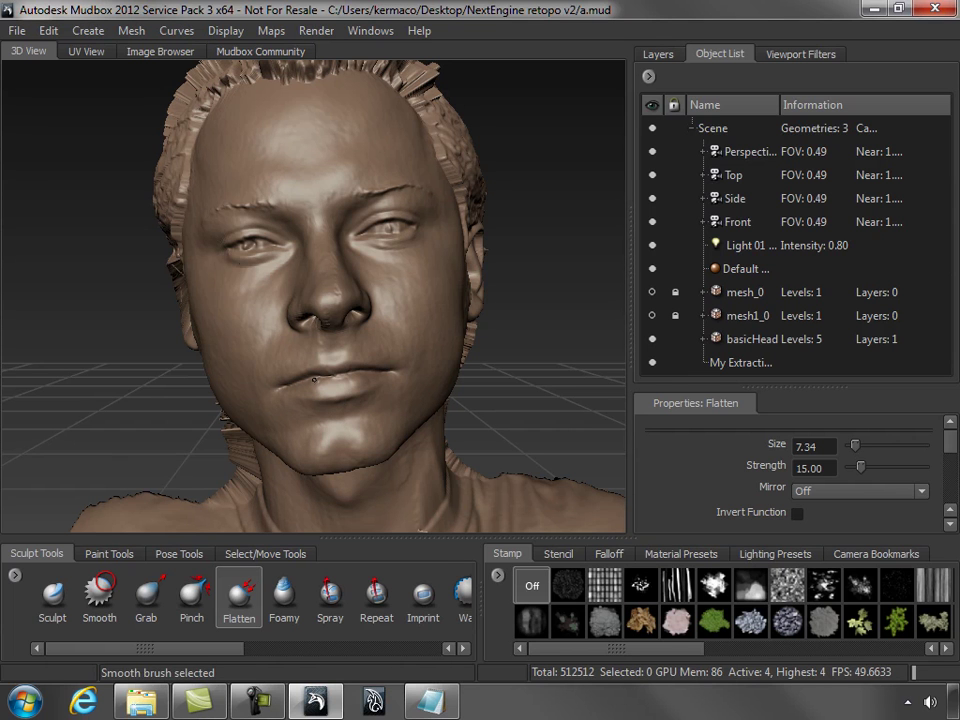
left_click_drag(327, 209, 410, 233, "alt")
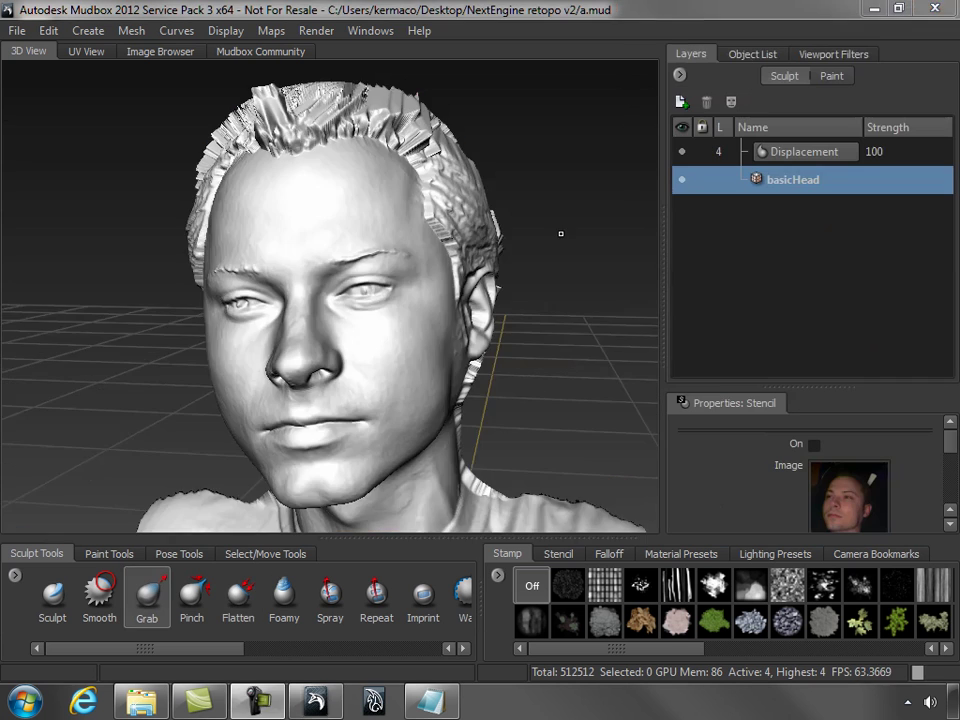
Step: Set the angled face photo m1_b2.jpg as the stencil over the 3D head
left_click_drag(450, 250, 513, 285, "alt")
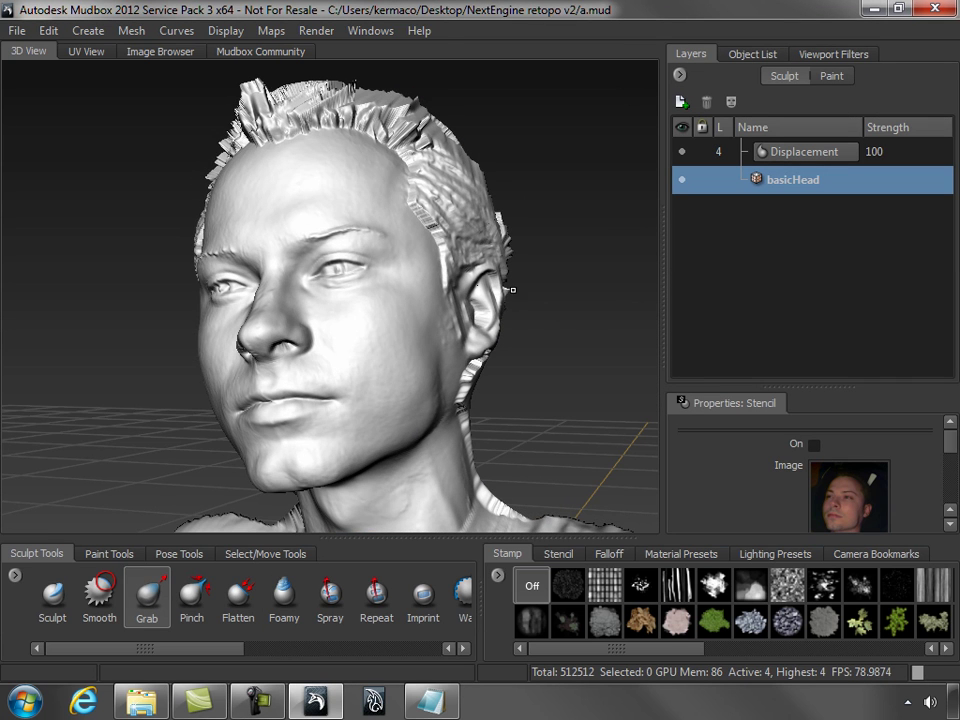
mouse_move(459, 303)
left_mouse_down("alt")
mouse_move(545, 268)
mouse_move(476, 328)
left_mouse_up("alt")
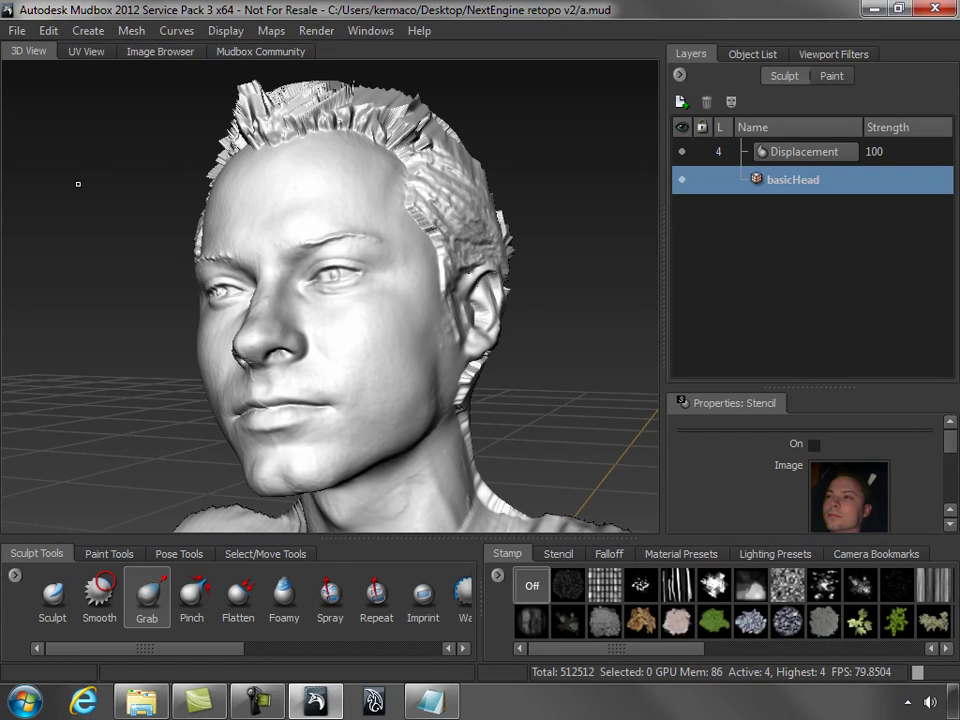
left_click(158, 54)
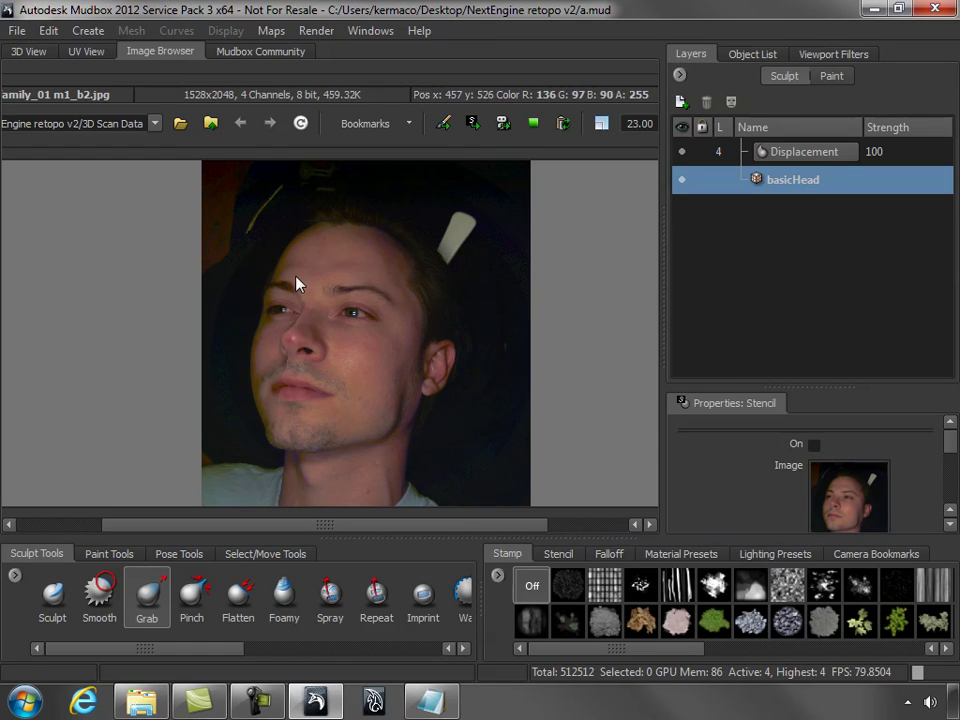
left_click(472, 123)
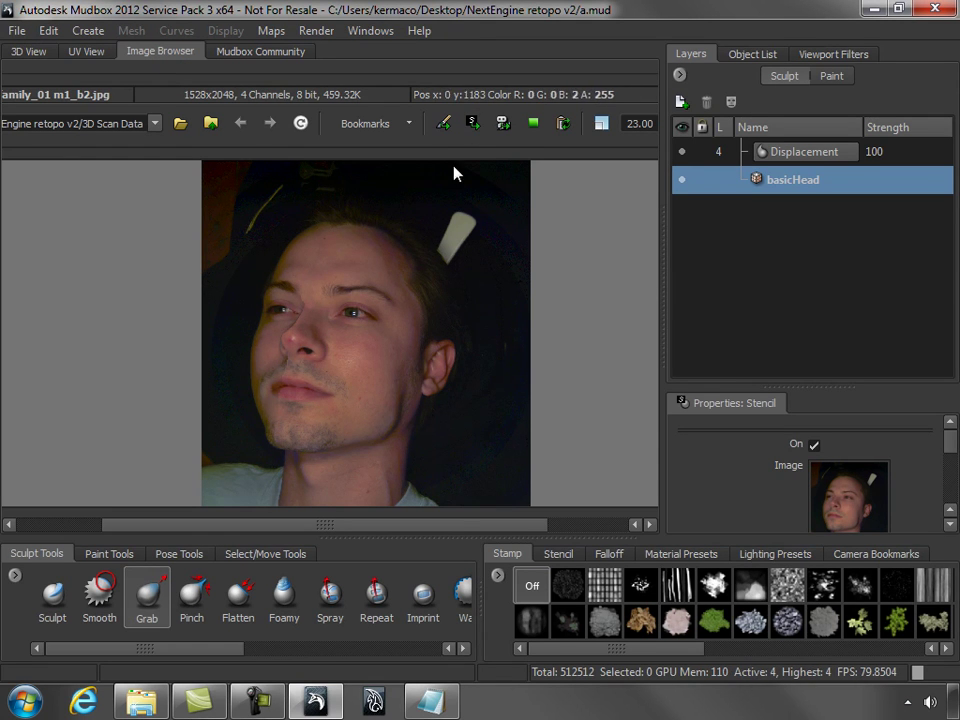
left_click(39, 56)
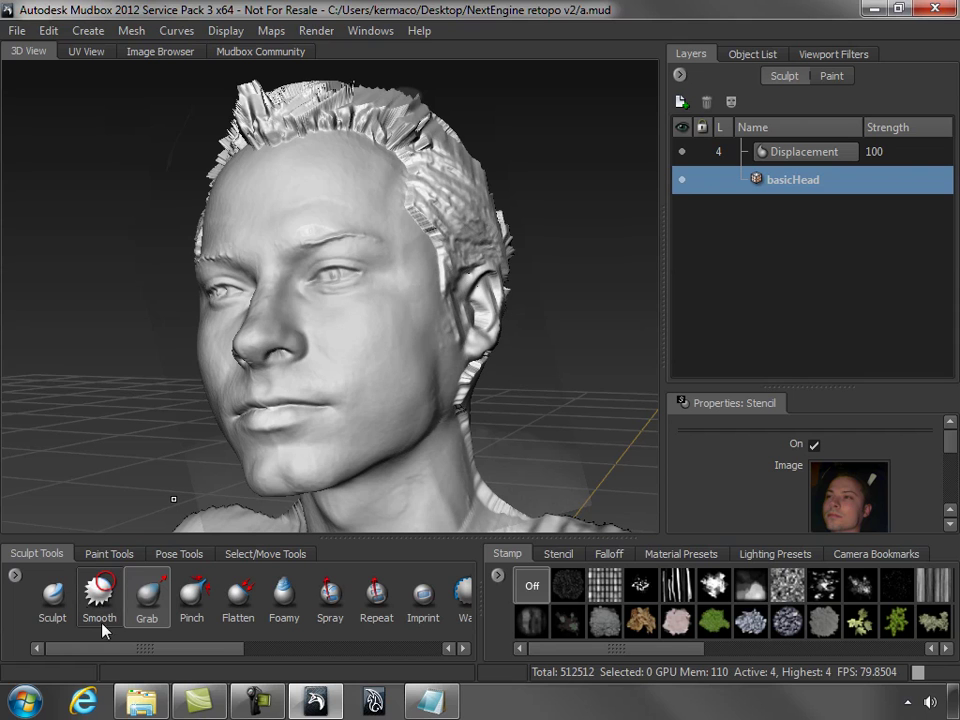
Step: Activate the Projection paint tool and align the head's features with the face photo in the stencil
left_click(104, 555)
left_click(125, 600)
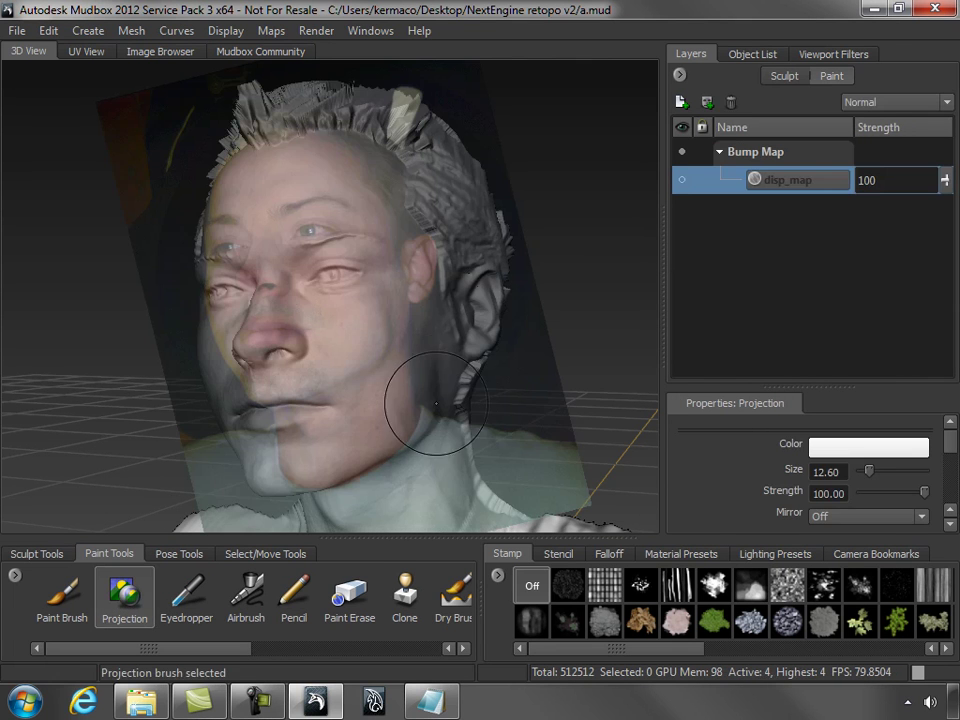
right_click_drag(445, 388, 373, 375, "alt")
middle_click_drag(441, 391, 413, 346, "alt")
left_click_drag(424, 371, 492, 366, "alt")
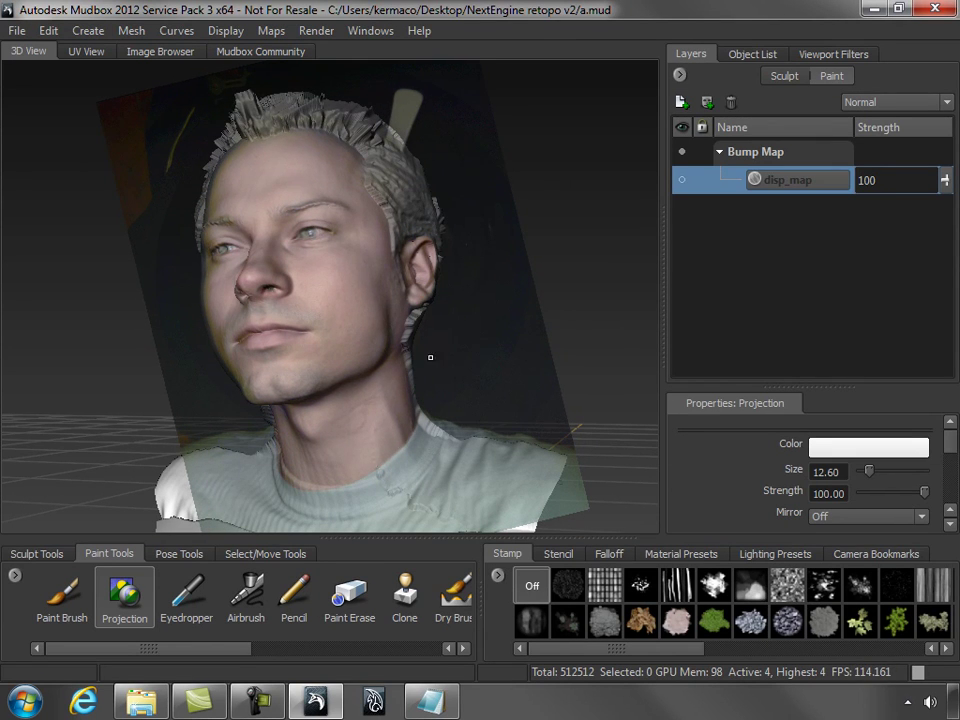
mouse_move(328, 315)
left_mouse_down()
mouse_move(334, 327)
mouse_move(322, 316)
left_mouse_up()
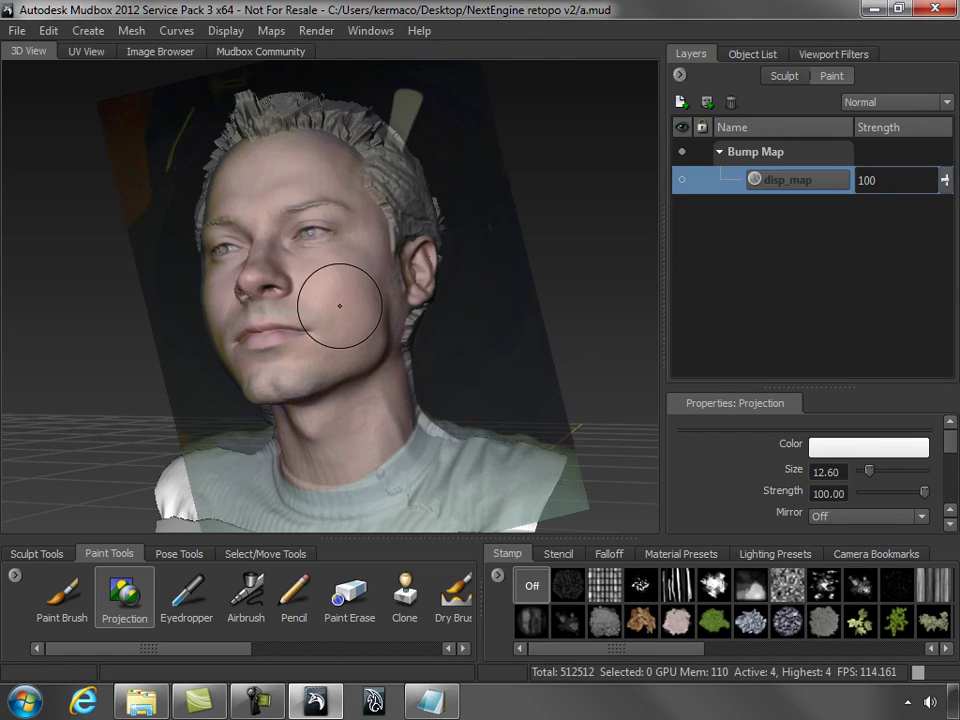
Step: Create Paint Layer 1 in the Diffuse channel at size 2048, saved as TIFF [8 bit, RGBA]
left_click(680, 76)
left_click(740, 92)
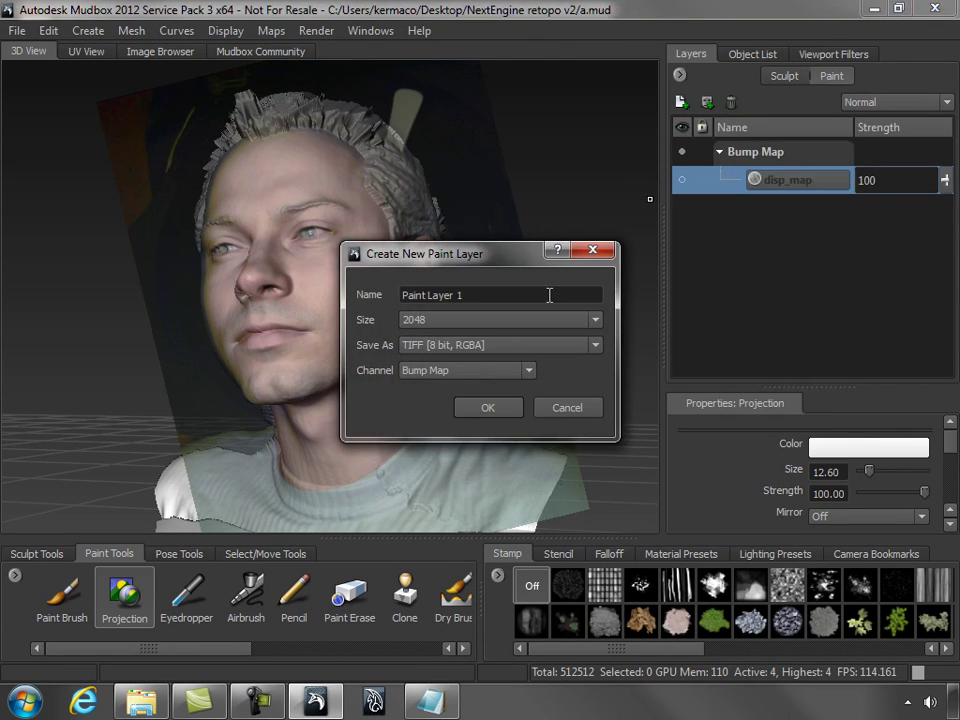
left_click(467, 371)
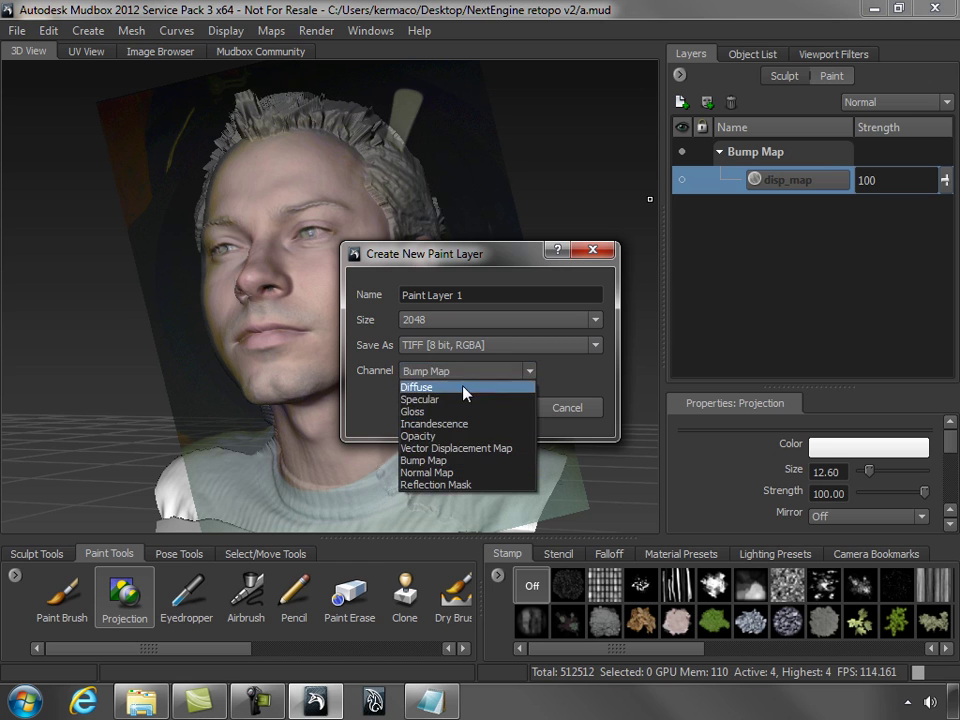
left_click(450, 392)
left_click(503, 410)
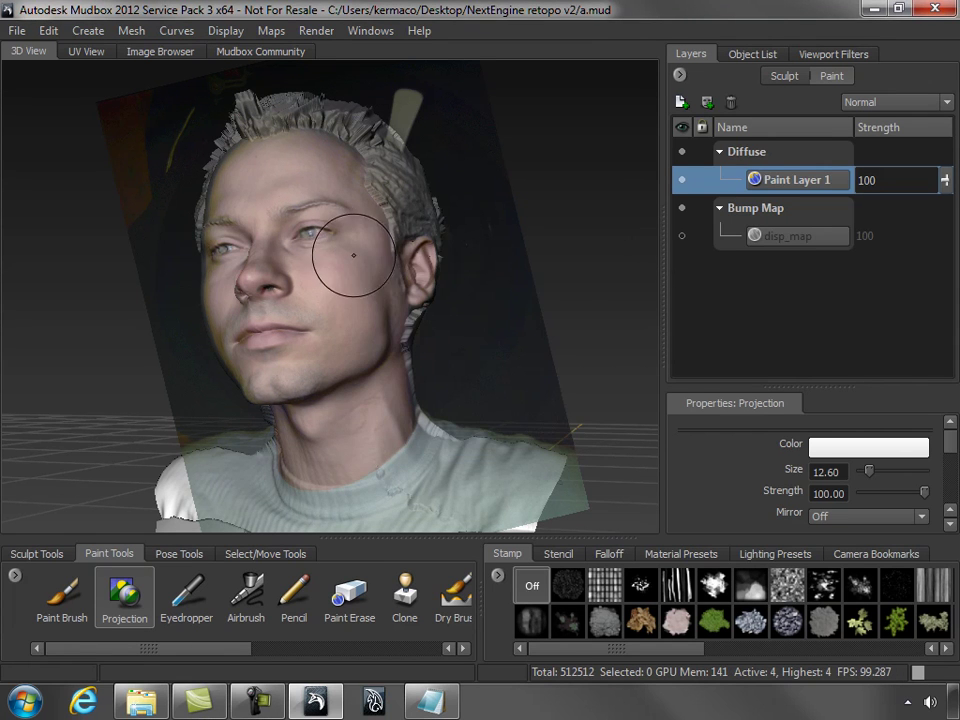
Step: Project the stencil photo onto the face, ear, front hair, neck and collar
mouse_move(343, 274)
left_mouse_down()
mouse_move(345, 295)
mouse_move(335, 230)
mouse_move(318, 246)
mouse_move(300, 215)
mouse_move(265, 240)
mouse_move(255, 290)
mouse_move(285, 339)
mouse_move(255, 195)
mouse_move(270, 145)
mouse_move(285, 150)
mouse_move(400, 303)
left_mouse_up()
mouse_move(300, 250)
left_mouse_down()
mouse_move(265, 285)
mouse_move(215, 283)
mouse_move(168, 246)
mouse_move(178, 198)
mouse_move(172, 275)
mouse_move(170, 140)
mouse_move(200, 115)
mouse_move(240, 125)
left_mouse_up()
mouse_move(278, 235)
left_mouse_down()
mouse_move(265, 110)
mouse_move(295, 100)
mouse_move(315, 200)
mouse_move(426, 278)
mouse_move(407, 342)
mouse_move(370, 390)
mouse_move(302, 430)
mouse_move(409, 408)
mouse_move(378, 482)
mouse_move(282, 462)
mouse_move(381, 443)
mouse_move(345, 416)
mouse_move(293, 410)
mouse_move(297, 398)
left_mouse_up()
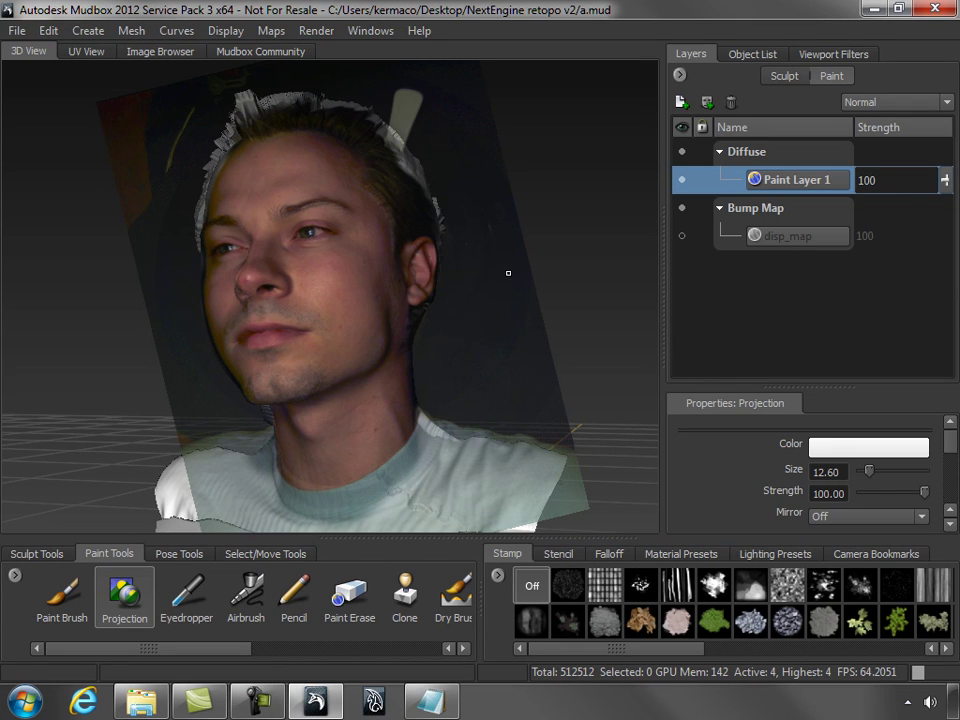
Step: Hide the stencil and examine the projected photo texture on the head from several angles
left_click(63, 598)
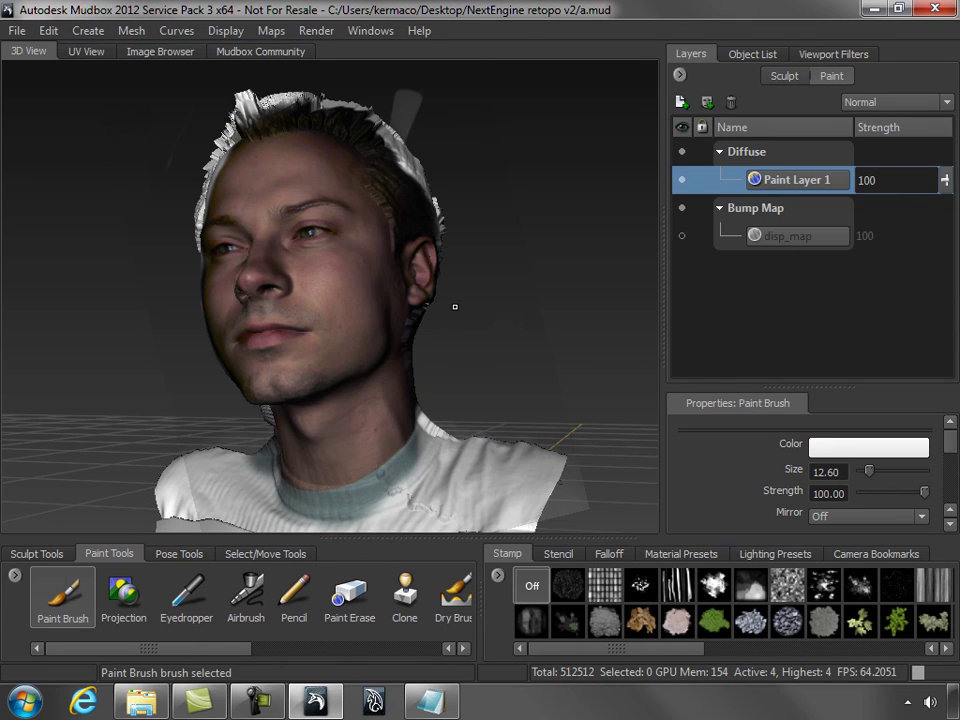
left_click_drag(501, 289, 235, 345, "alt")
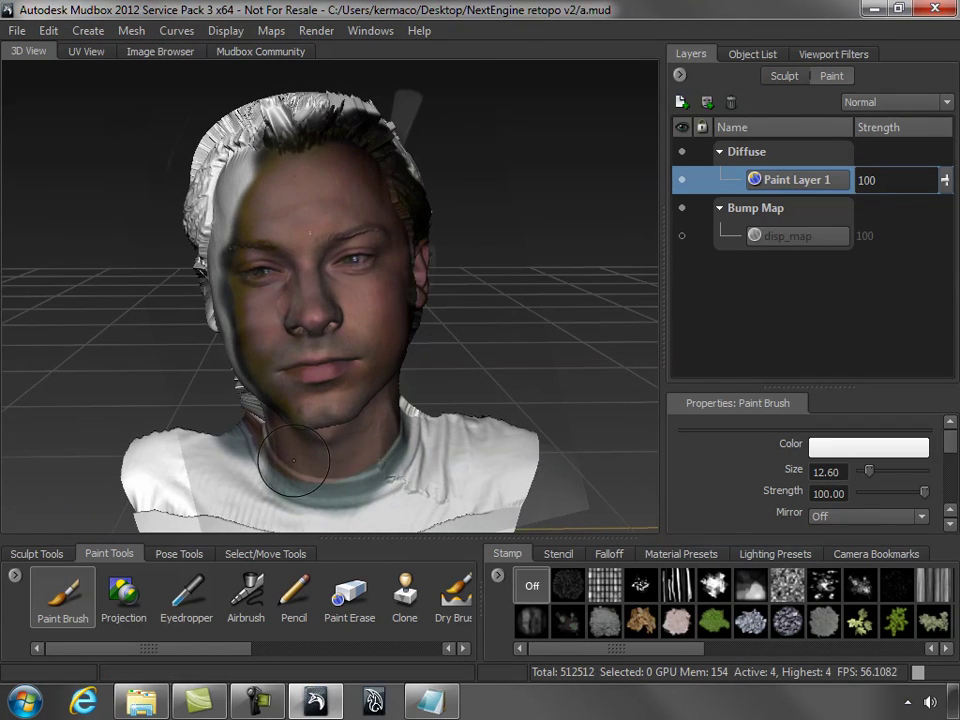
key("q")
left_click_drag(471, 326, 482, 290, "alt")
right_click_drag(482, 290, 553, 371, "alt")
left_click_drag(512, 316, 557, 315, "alt")
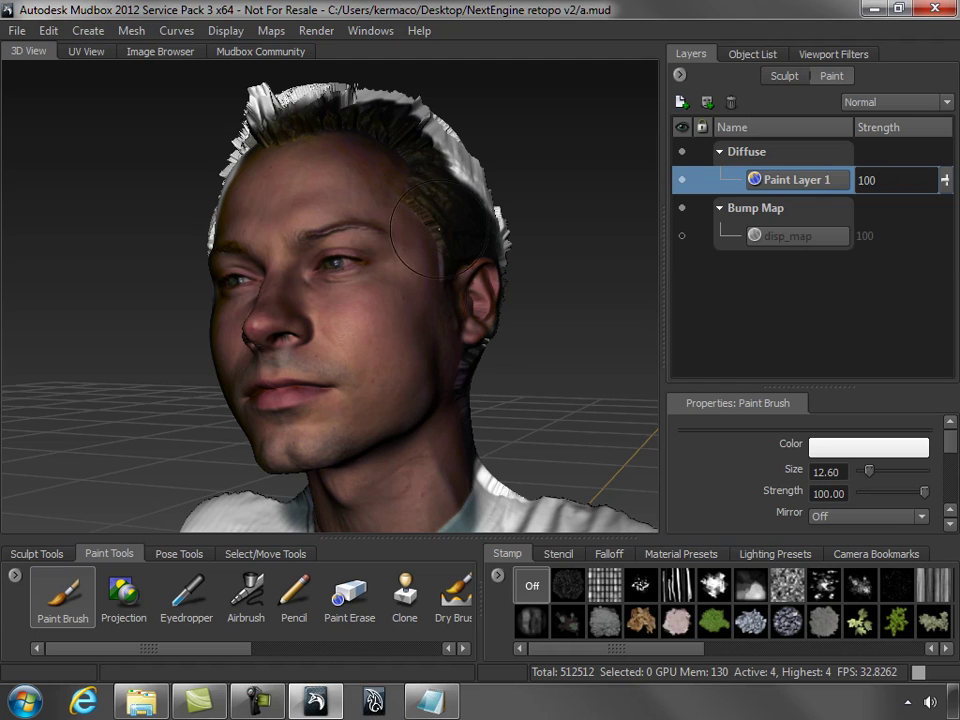
key("shift")
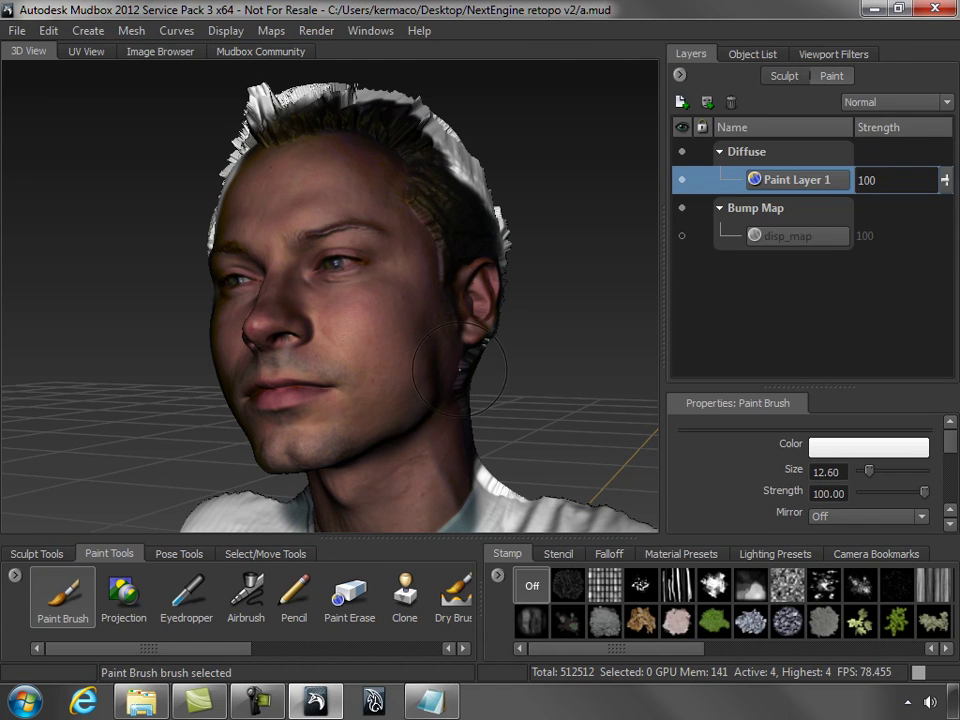
left_click_drag(465, 365, 471, 355, "alt")
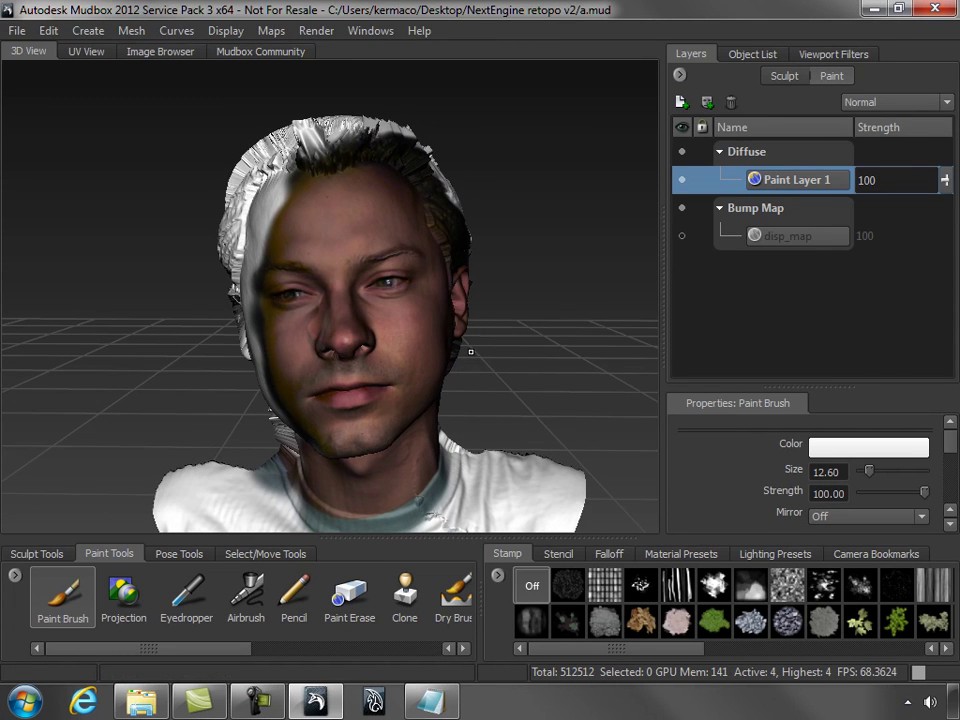
Step: Reshape the mouth into a slight smile by pulling its corners with the Grab tool at size 12.60
left_click(38, 554)
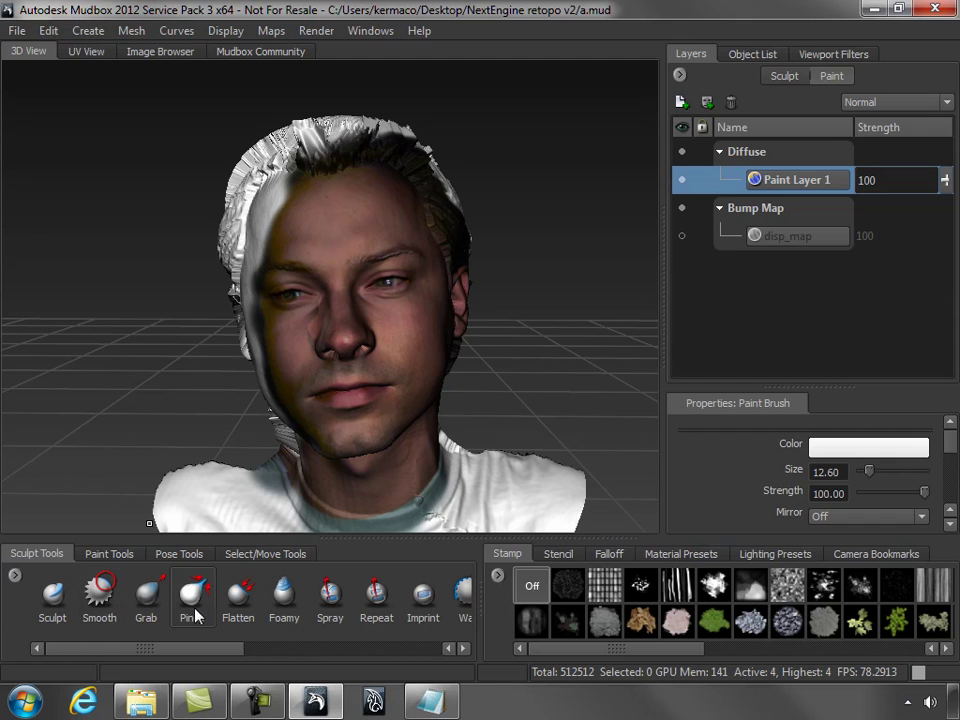
right_click_drag(522, 371, 546, 390, "alt")
left_click_drag(546, 390, 435, 352, "alt")
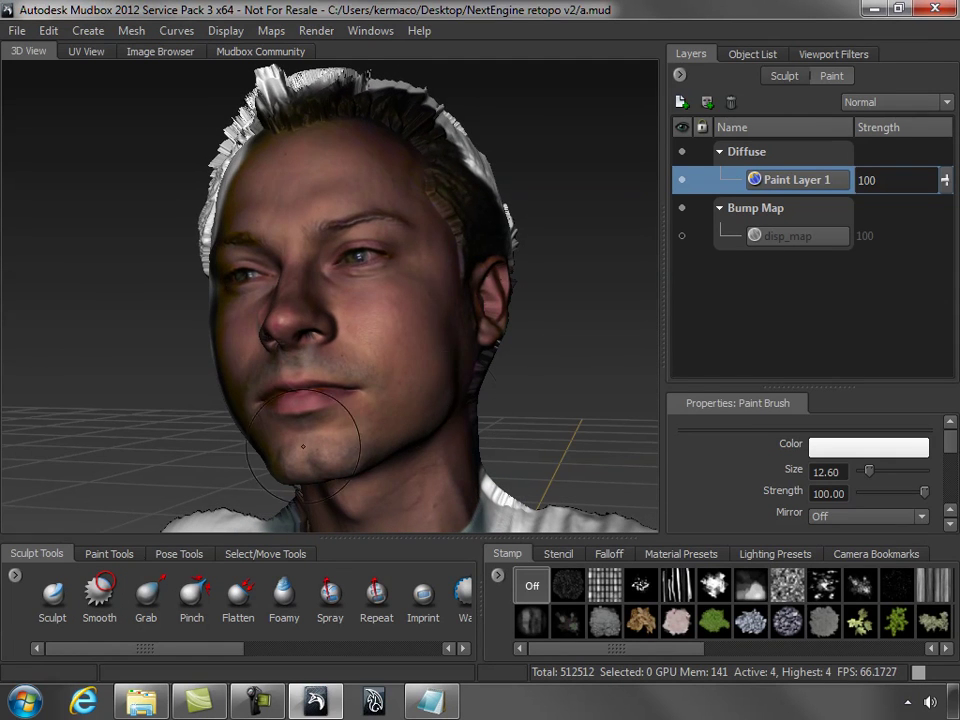
left_click(150, 597)
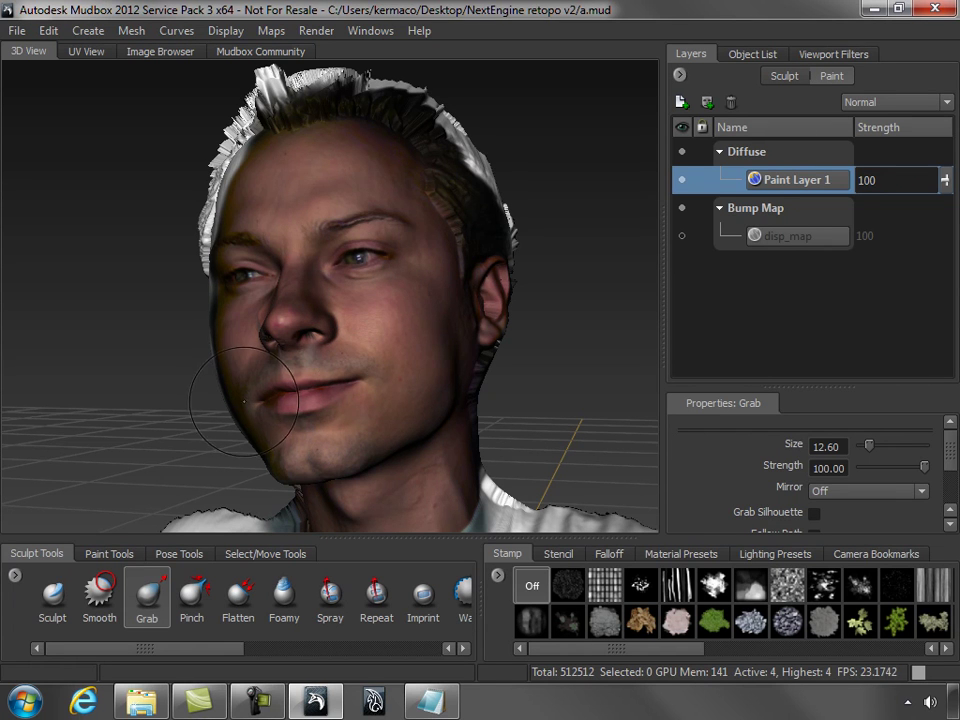
right_click_drag(312, 395, 322, 328, "alt")
left_click_drag(322, 328, 368, 364, "alt")
right_click_drag(511, 344, 596, 374, "alt")
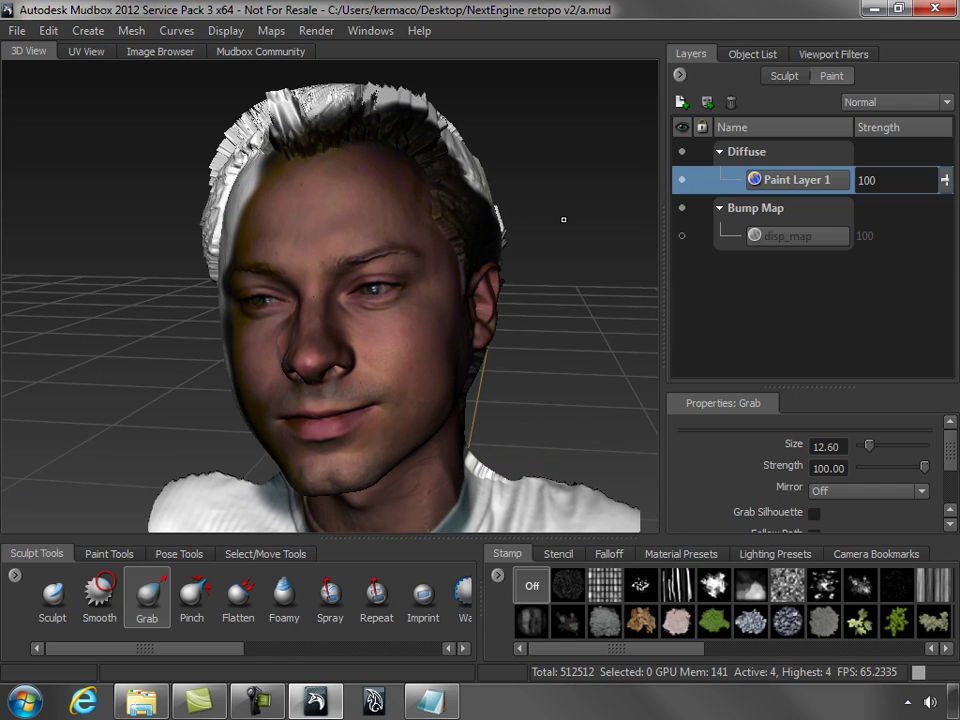
Step: Step the textured head down to subdivision level 0 and back up to level 4 to compare the detail
key("Page_Down")
key("Page_Down")
key("Page_Down")
key("Page_Down")
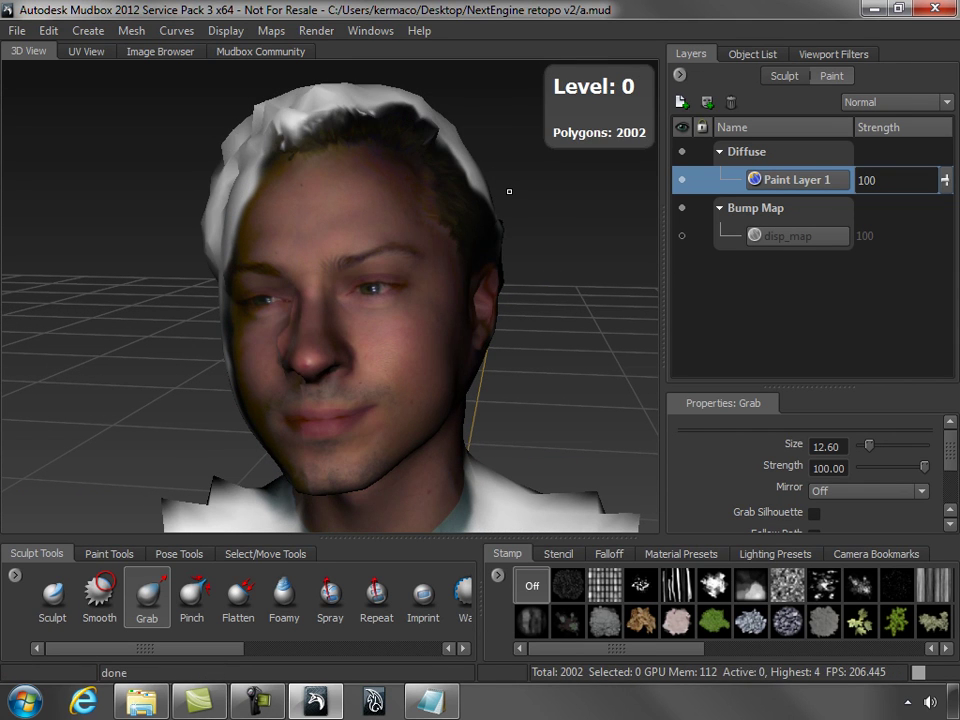
key("Page_Up")
key("Page_Up")
key("Page_Up")
key("Page_Up")
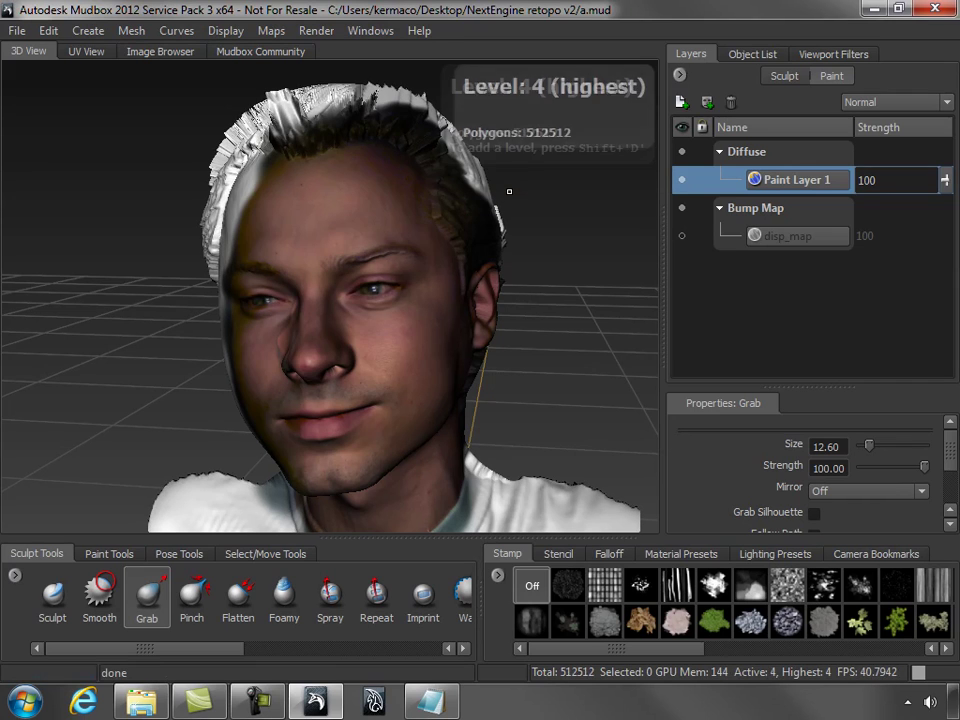